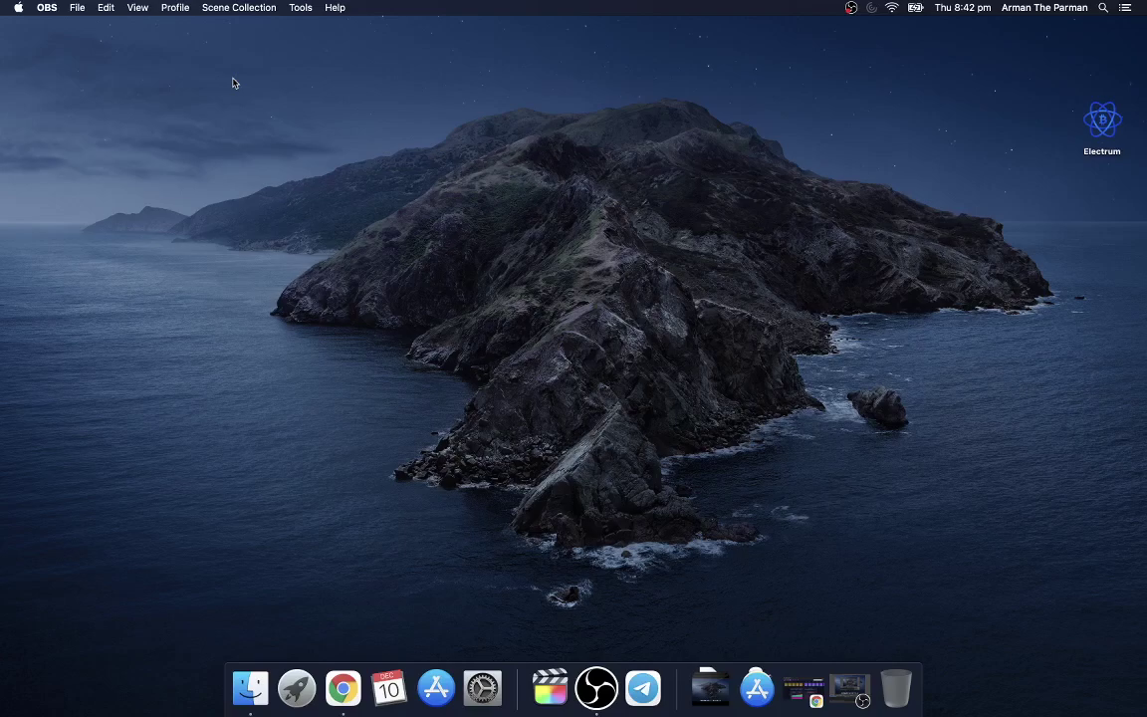
# Launch Electrum and replace the default_wallet name with test1.
pyautogui.doubleClick(1098, 120)
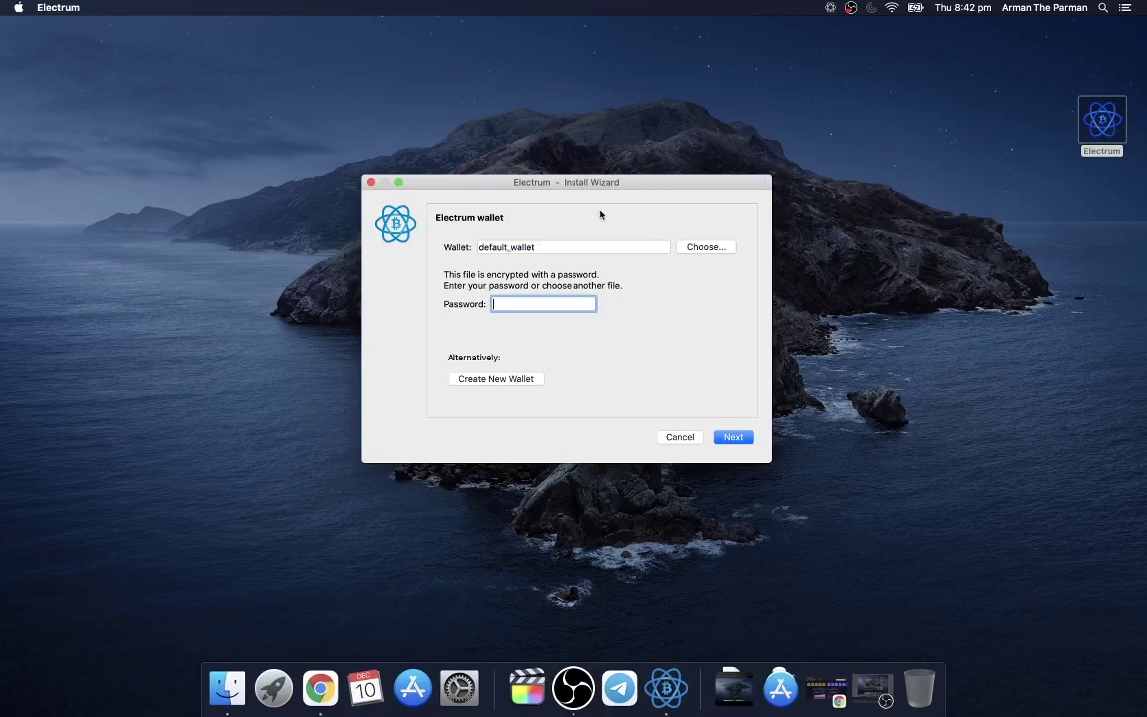
pyautogui.doubleClick(519, 247)
pyautogui.write('test1')
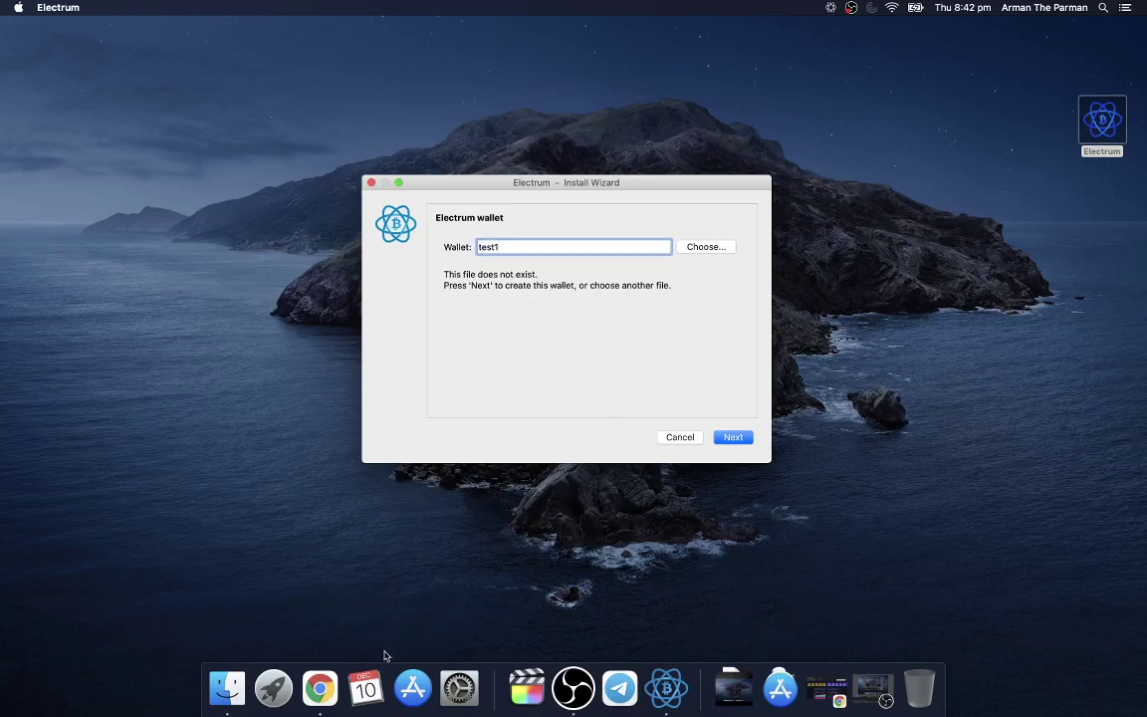
# Open block 660735 on mempool.space and copy its coinbase output address.
pyautogui.click(329, 688)
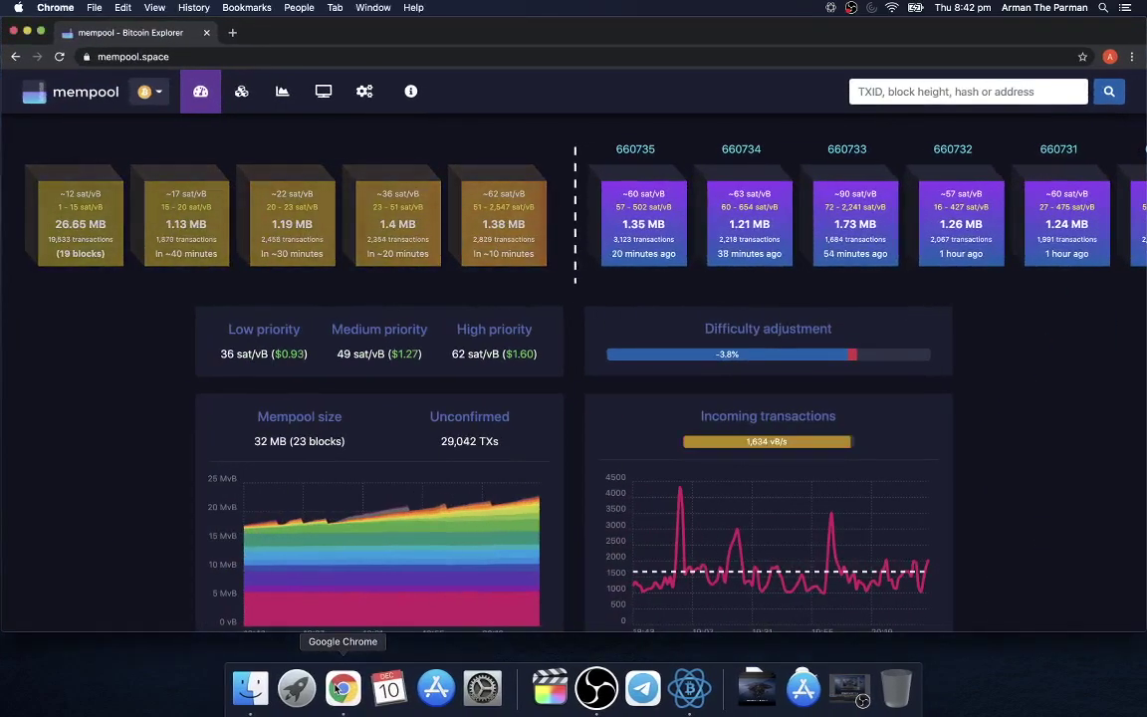
pyautogui.scroll(-7, 287, 438)
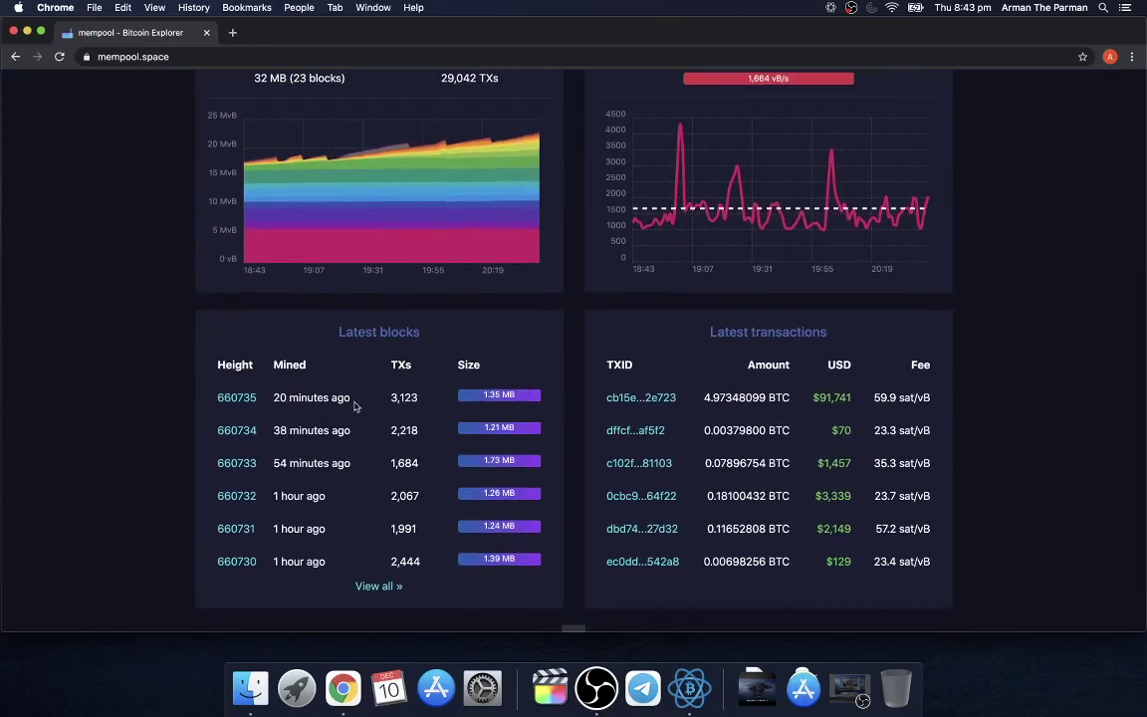
pyautogui.click(233, 399)
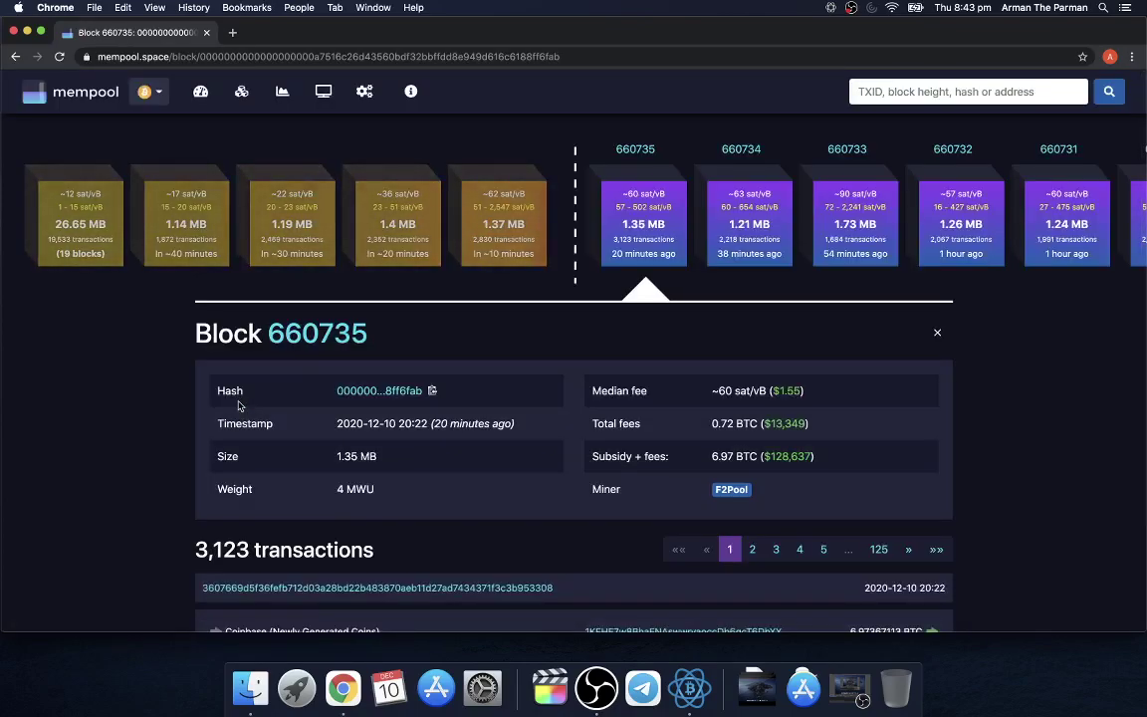
pyautogui.scroll(-3, 445, 397)
pyautogui.scroll(-2, 444, 396)
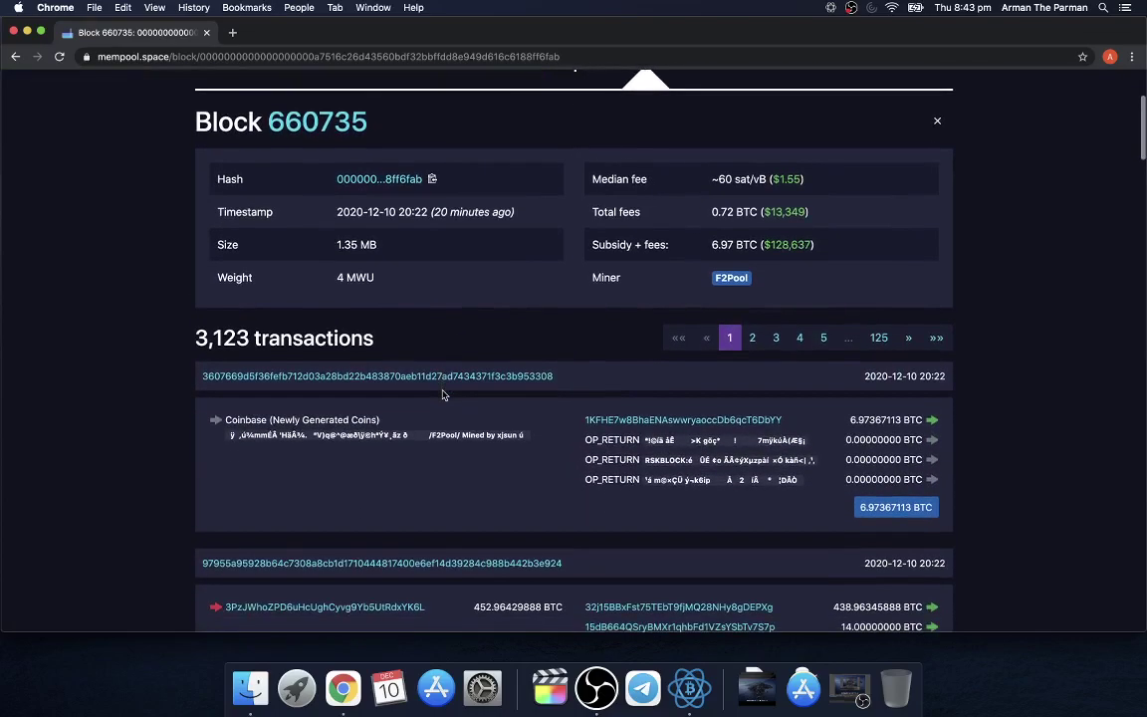
pyautogui.scroll(-1, 410, 415)
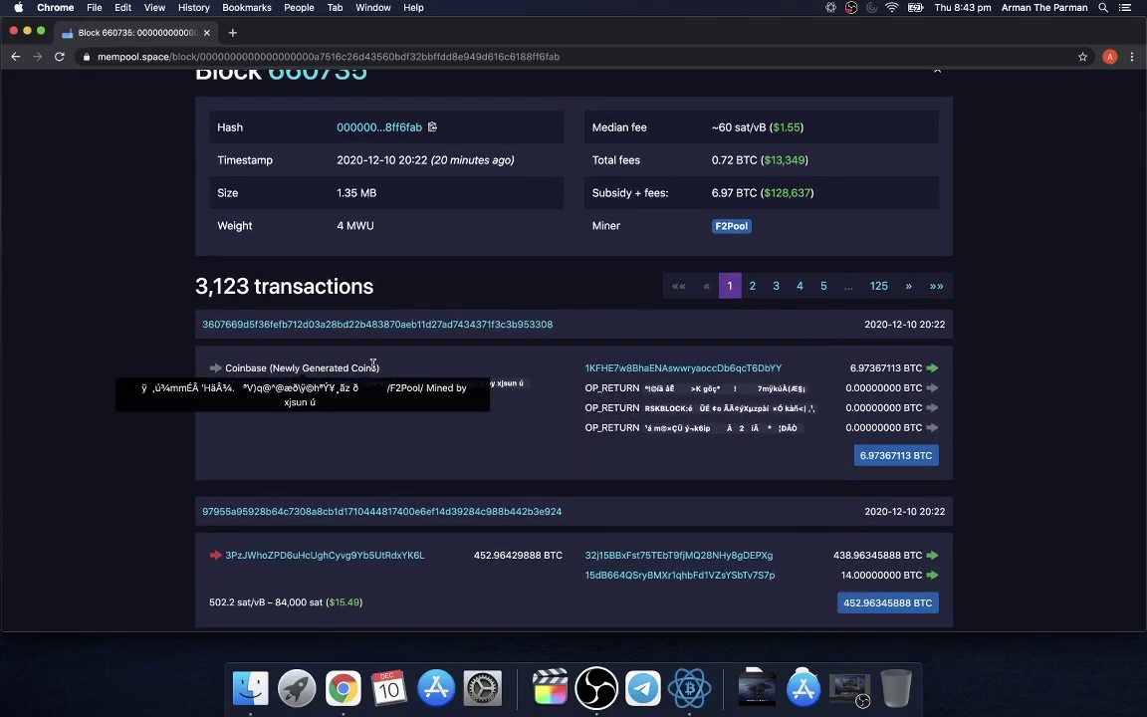
pyautogui.rightClick(654, 371)
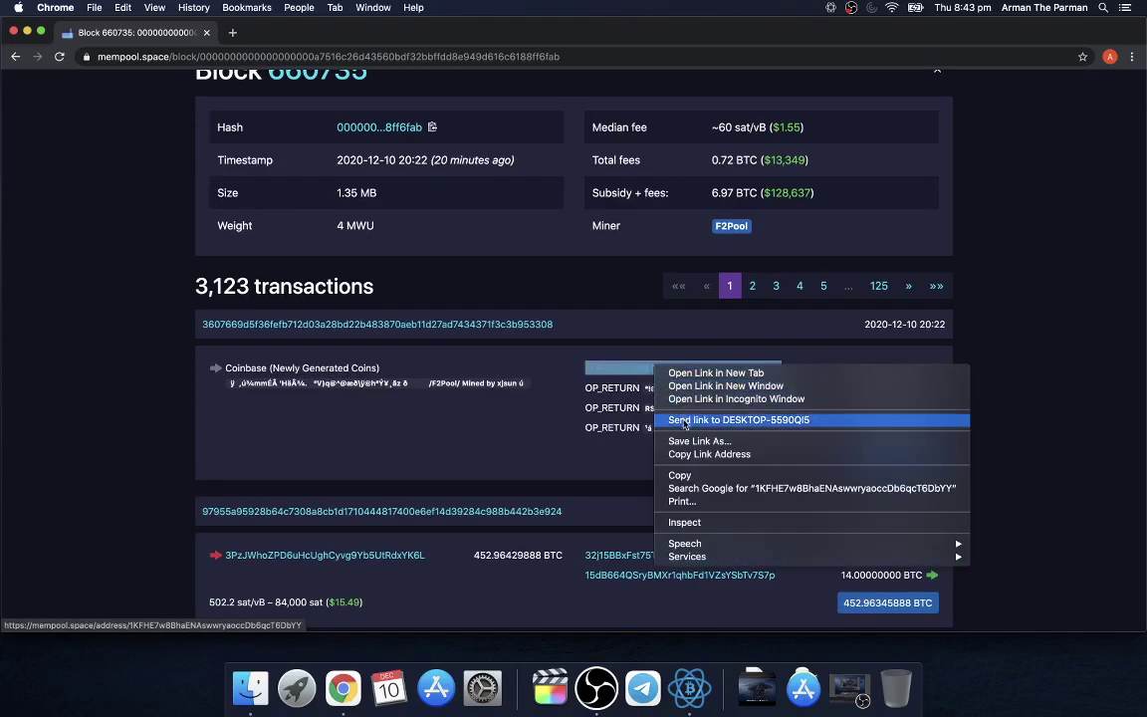
pyautogui.click(683, 477)
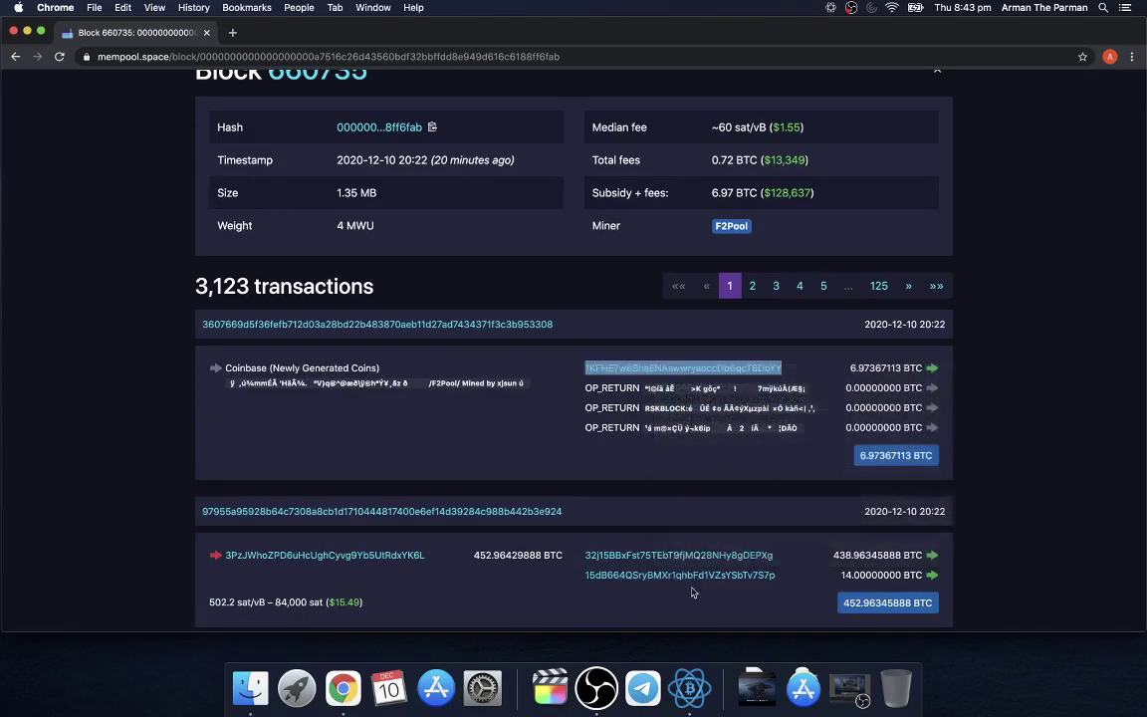
# Choose Import Bitcoin addresses for test1 and paste the copied coinbase address.
pyautogui.click(691, 687)
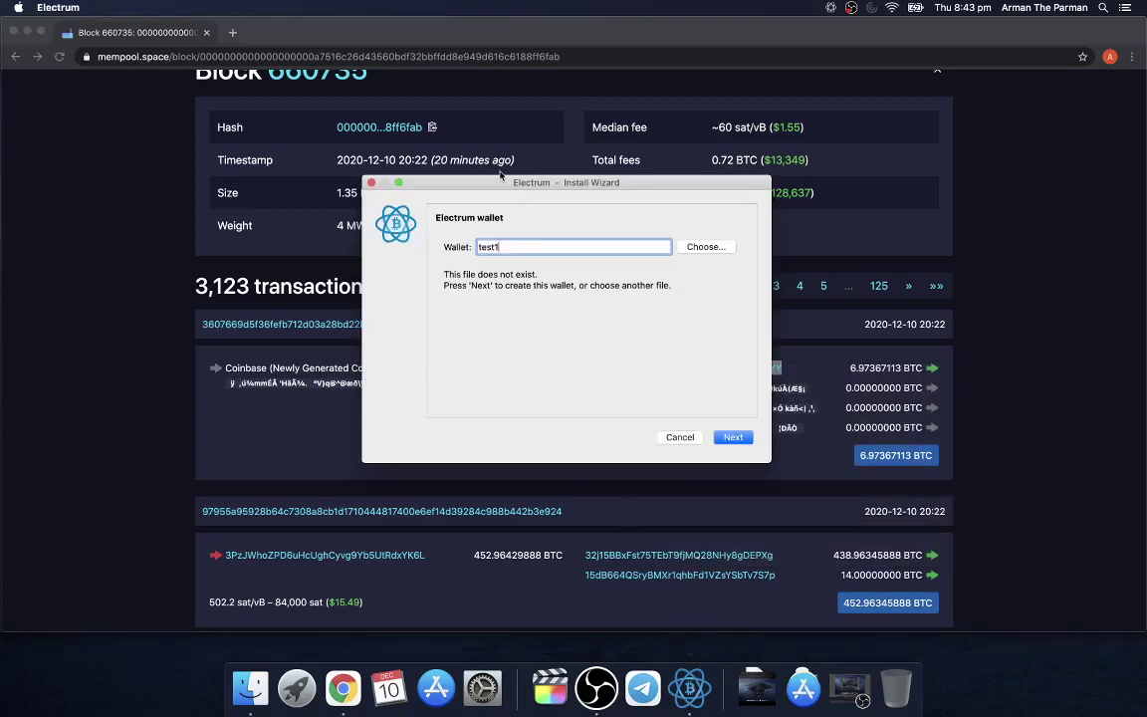
pyautogui.click(742, 439)
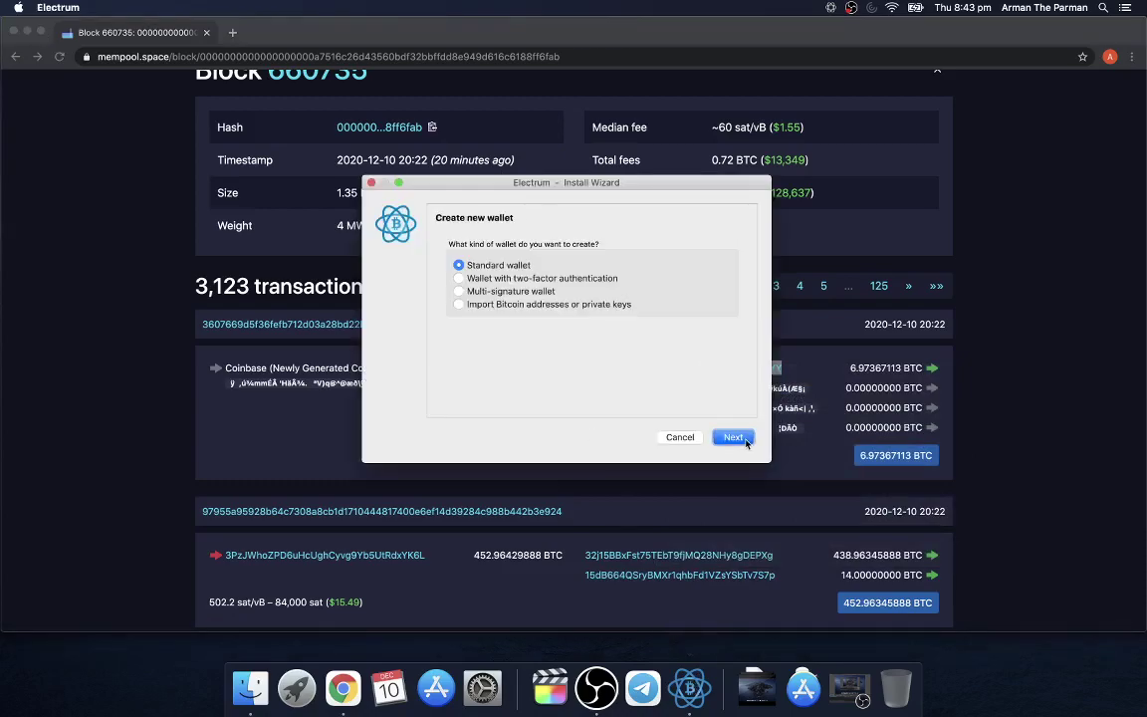
pyautogui.click(479, 306)
pyautogui.click(734, 438)
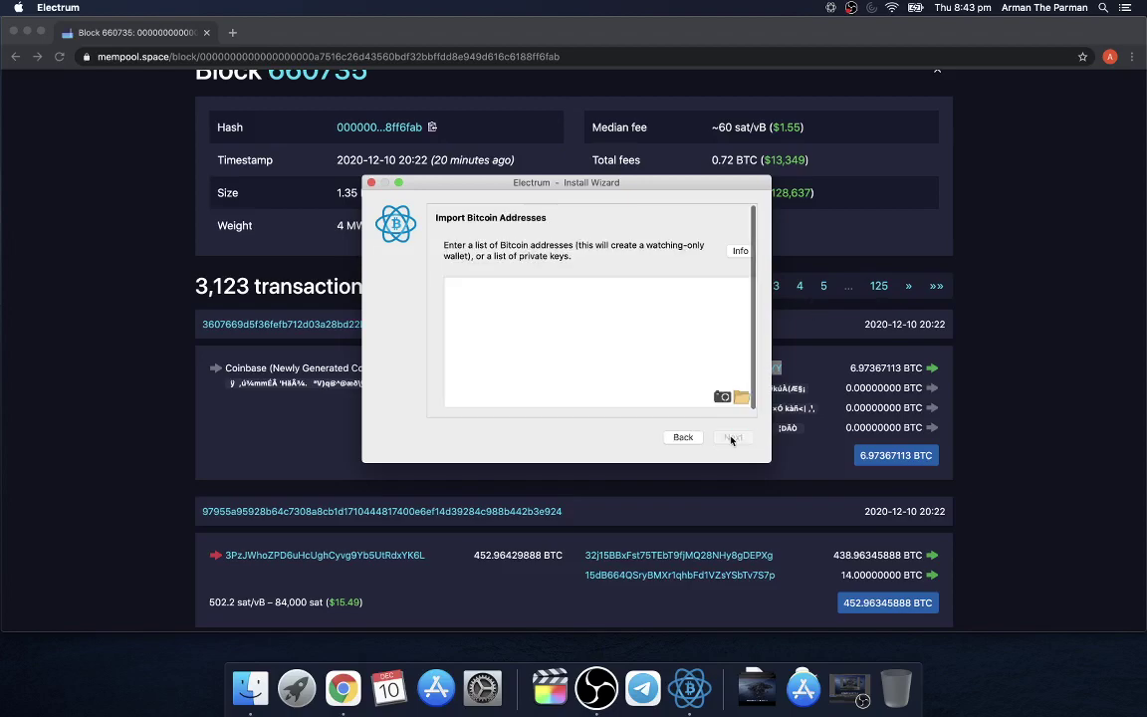
pyautogui.press('super+v')
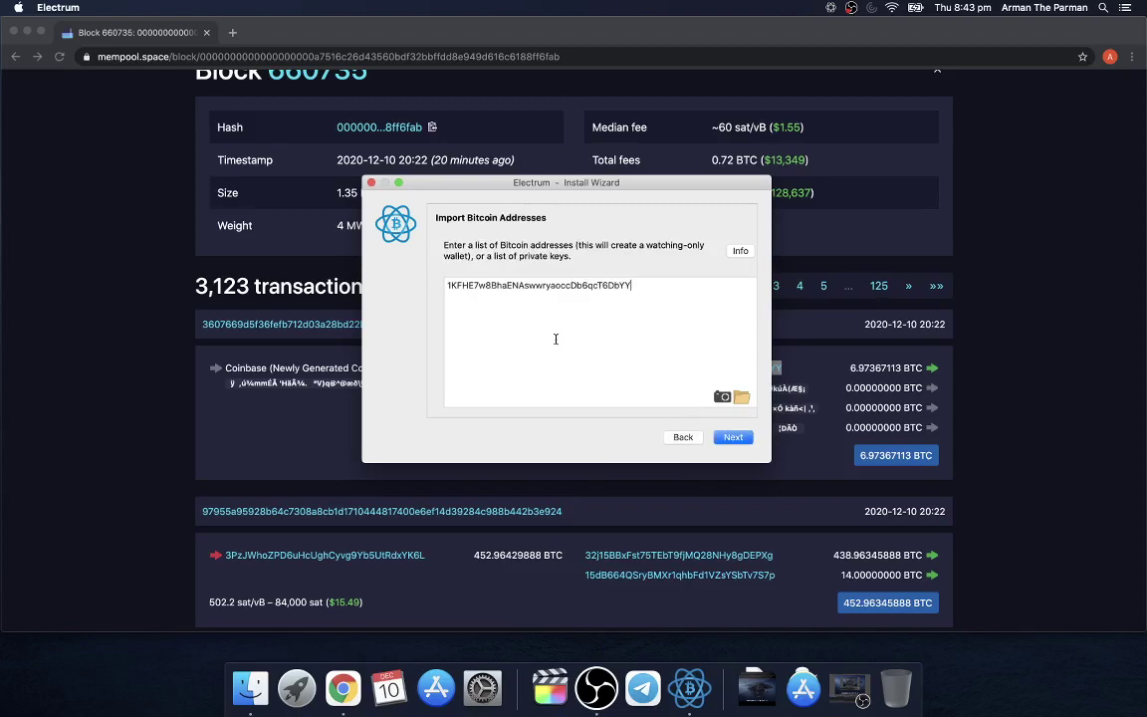
# Set a wallet password, finish the wizard and dismiss the watching-only warning.
pyautogui.click(733, 437)
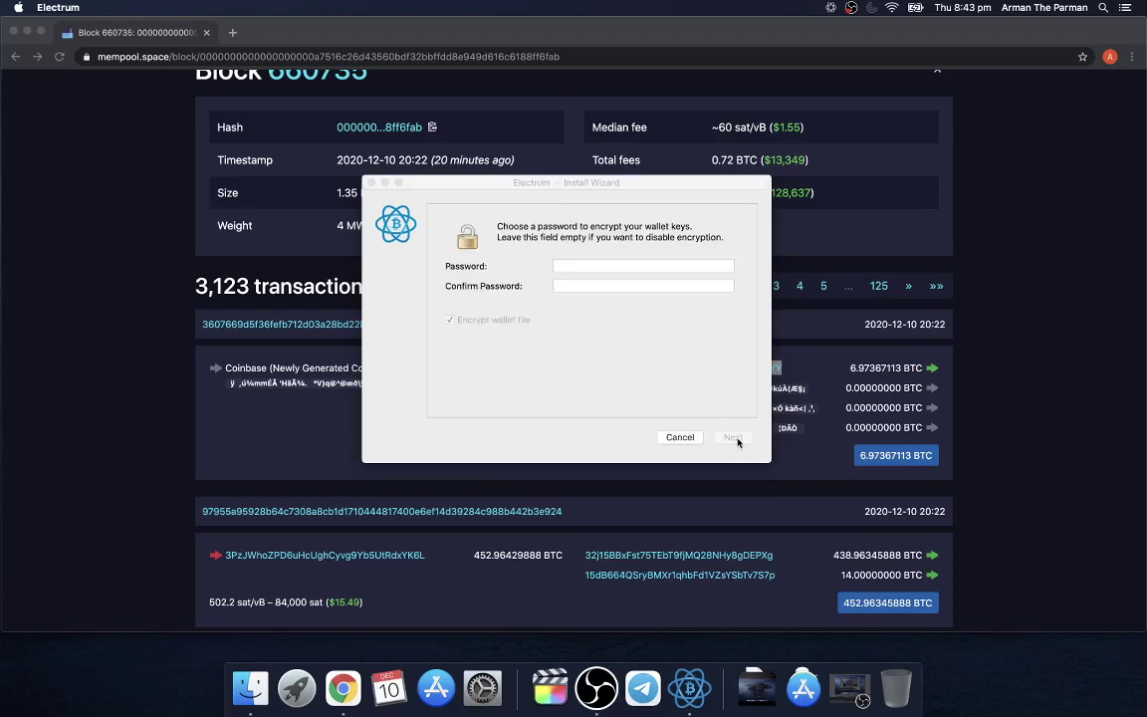
pyautogui.click(575, 263)
pyautogui.write('a')
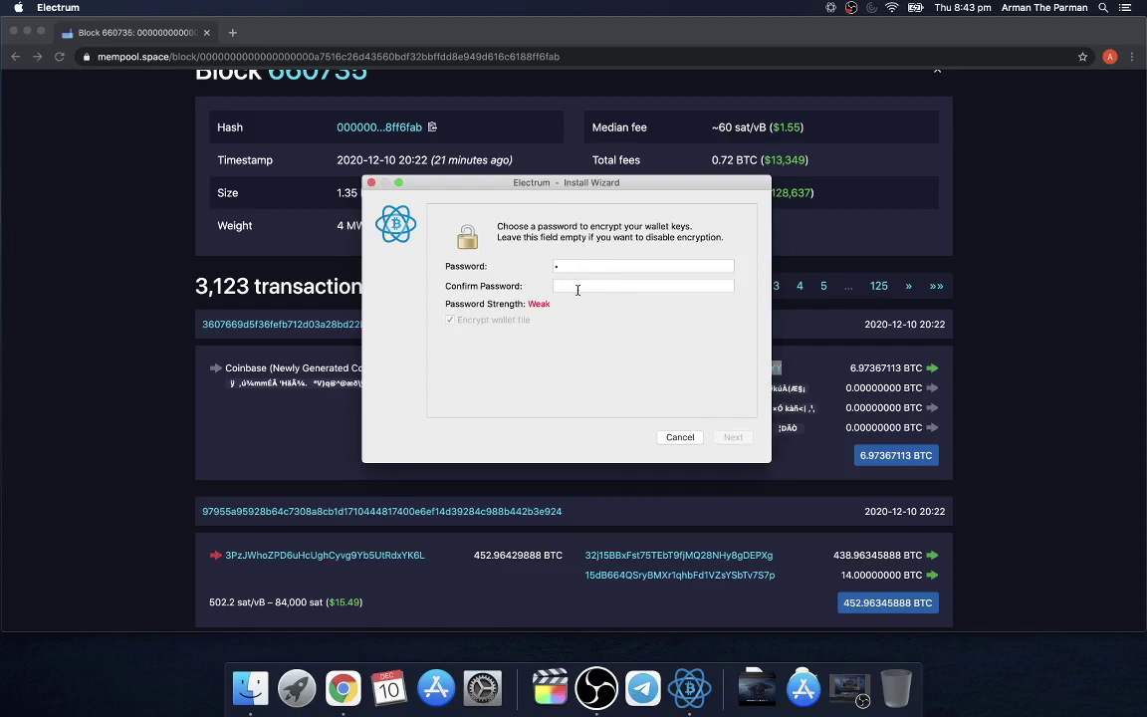
pyautogui.click(733, 438)
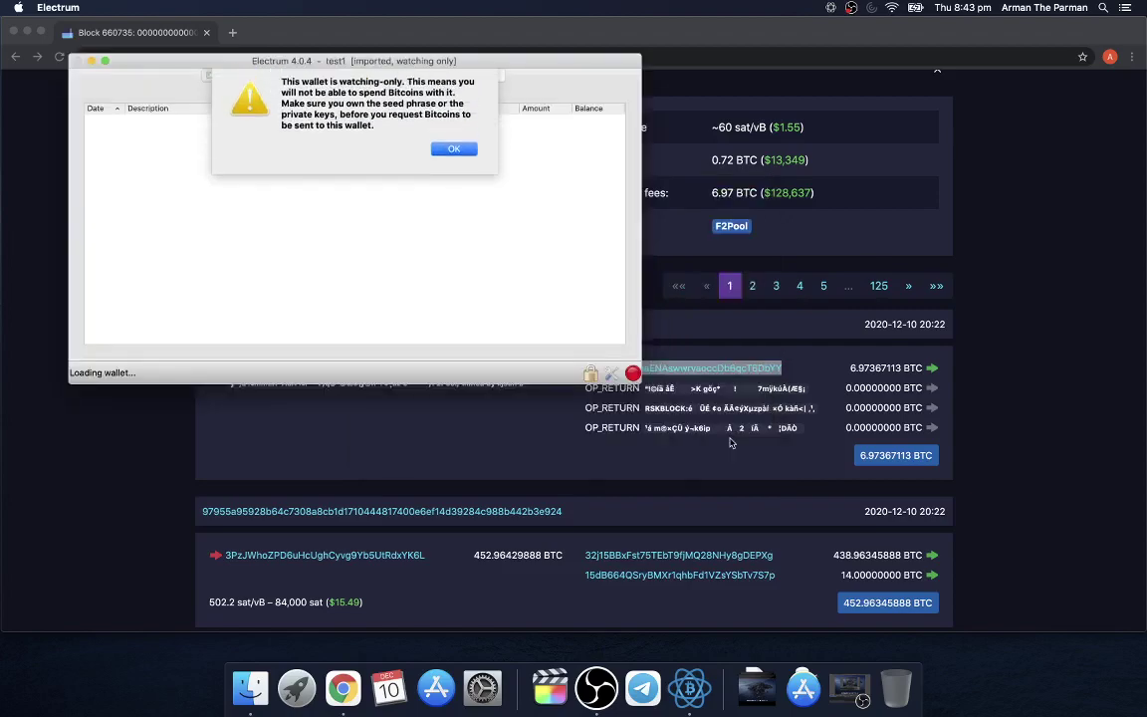
pyautogui.click(453, 150)
pyautogui.moveTo(344, 63); pyautogui.dragTo(559, 171)
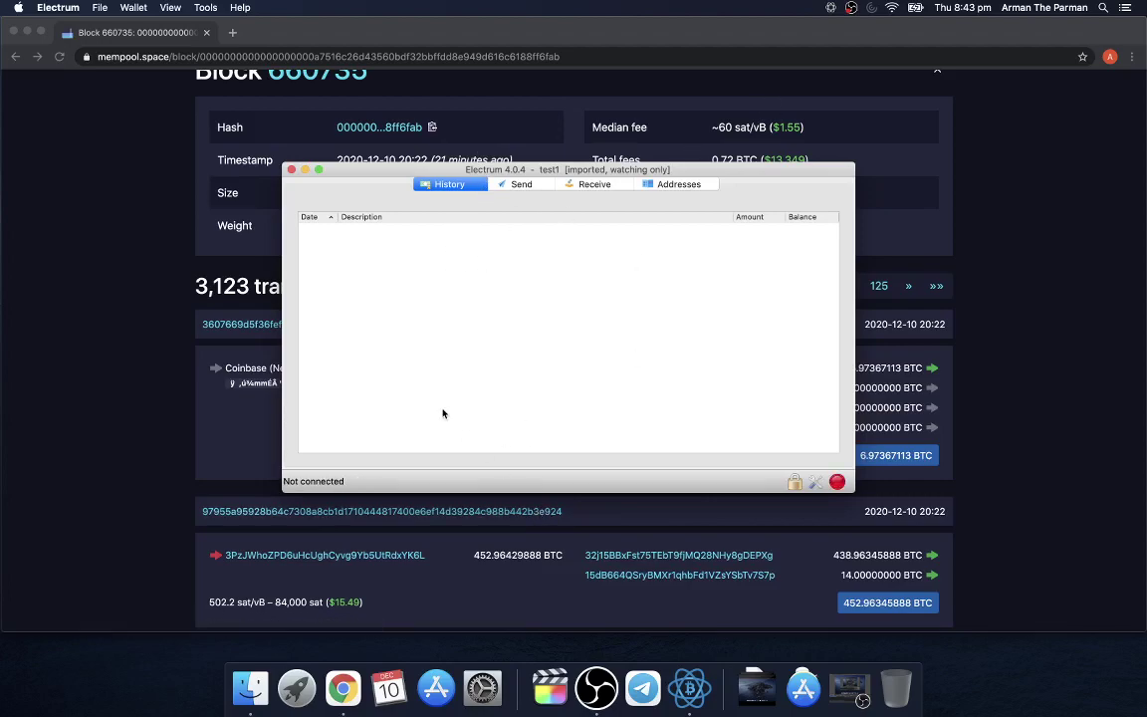
# Copy a later output address from block 660735's page and minimize the browser.
pyautogui.click(291, 169)
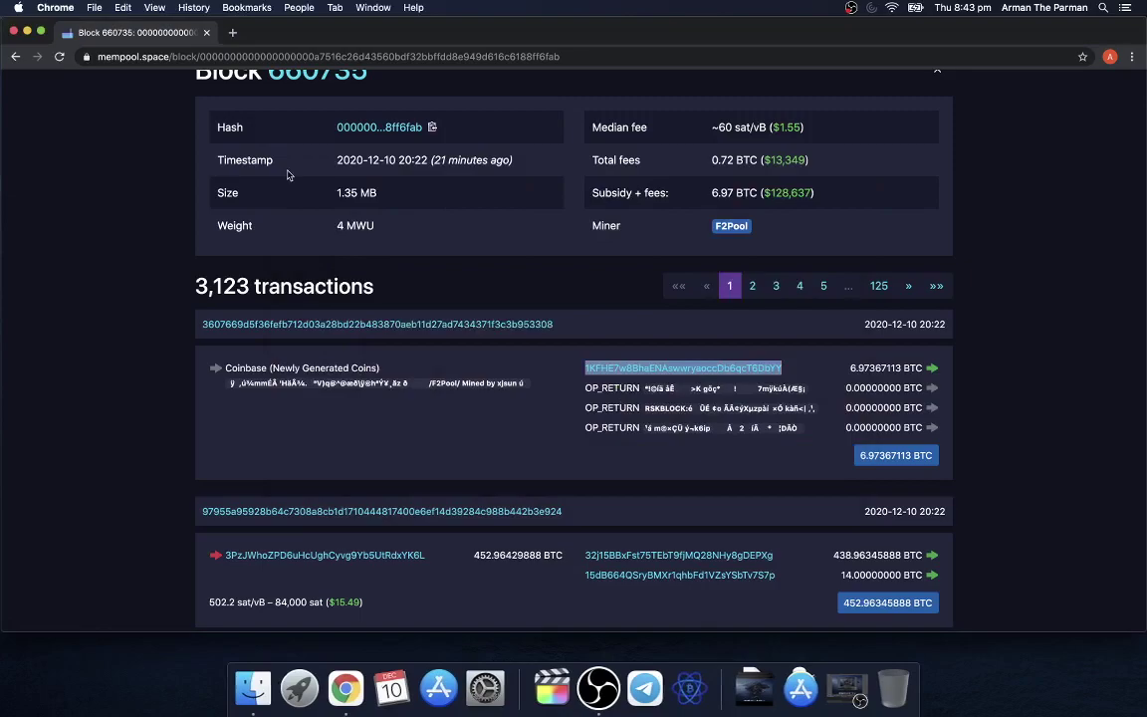
pyautogui.scroll(-5, 671, 279)
pyautogui.scroll(-15, 670, 279)
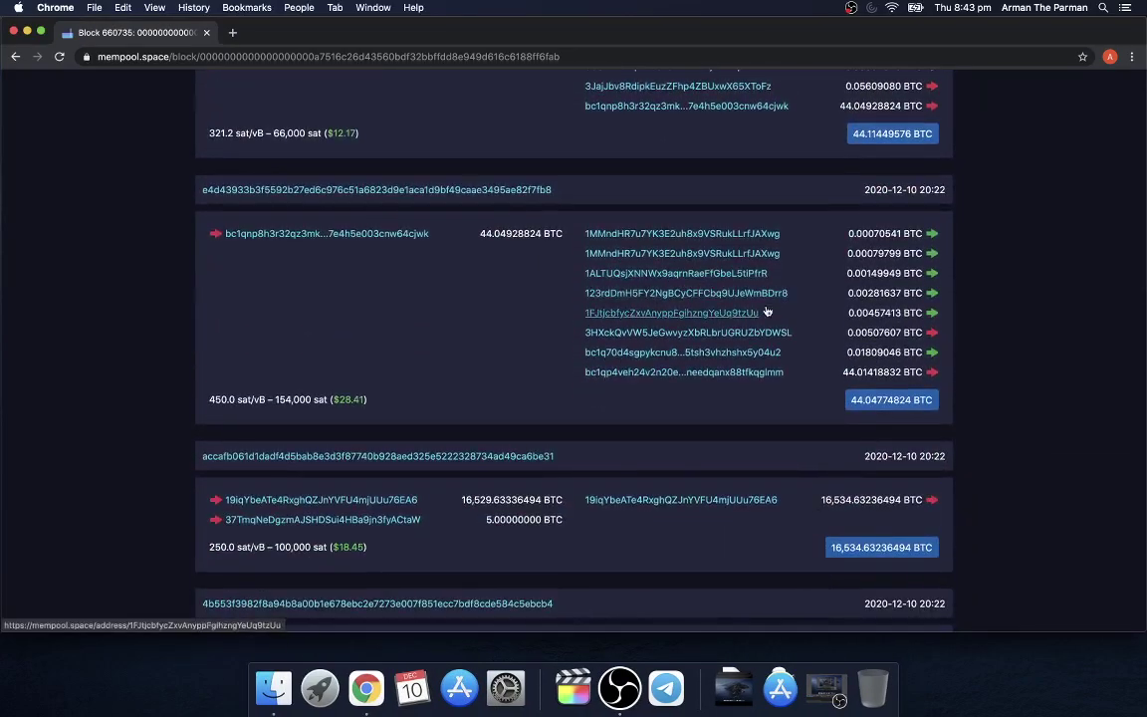
pyautogui.rightClick(708, 339)
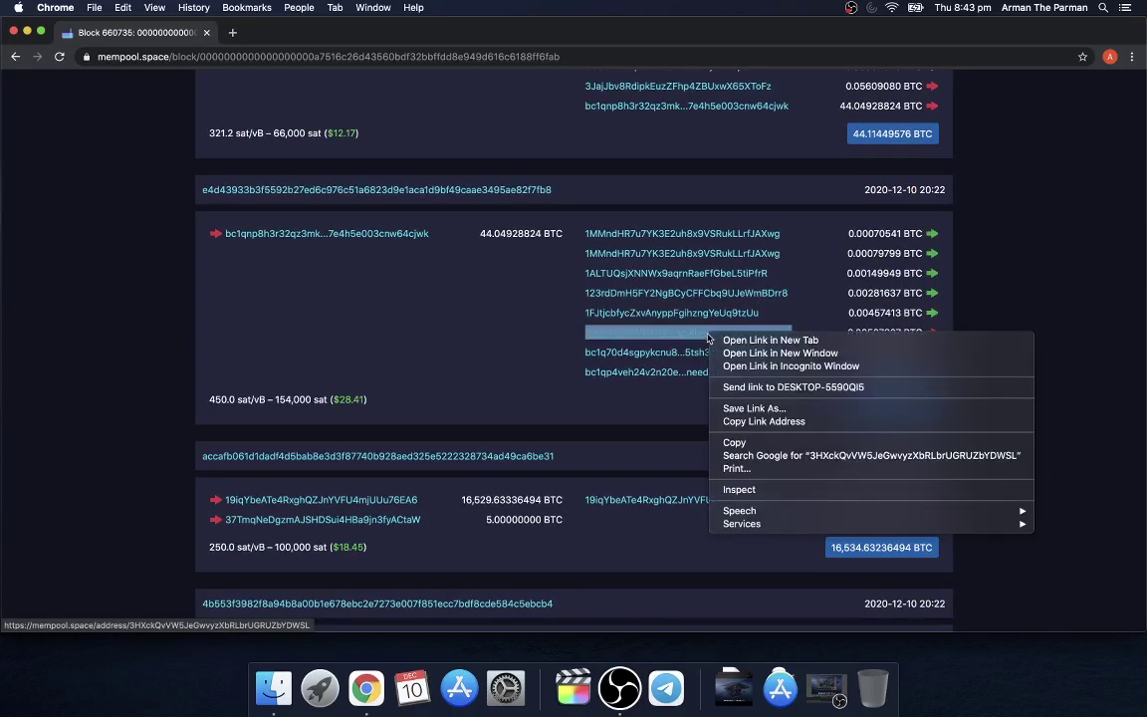
pyautogui.click(748, 444)
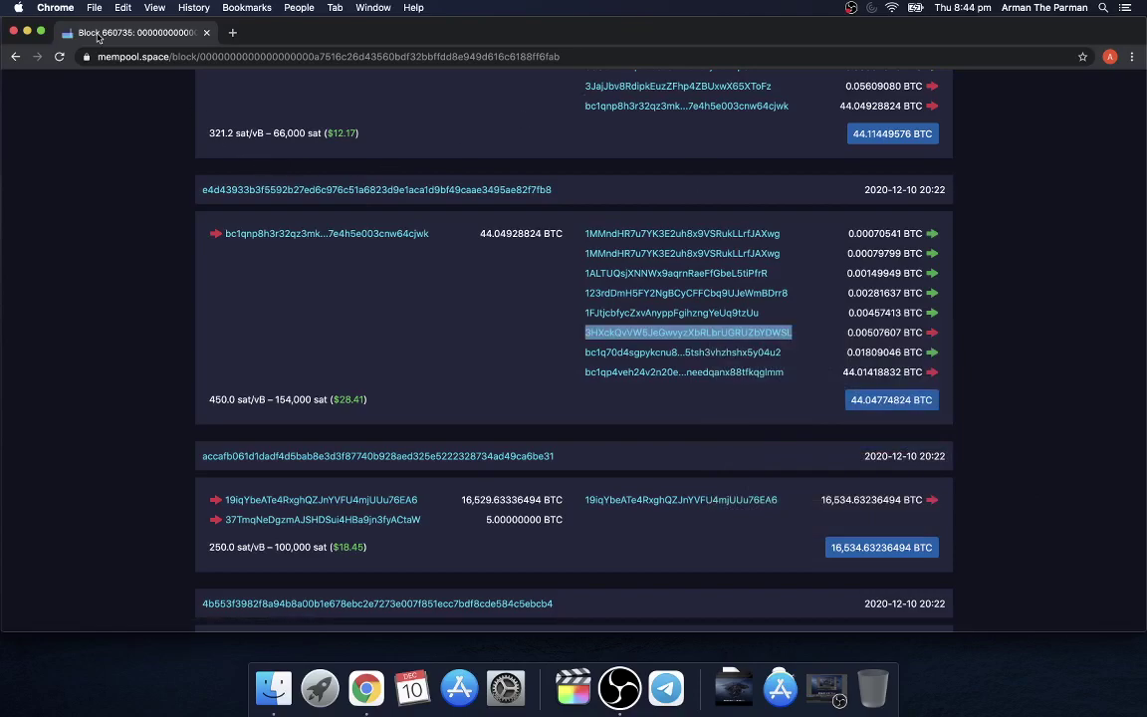
pyautogui.click(26, 32)
# Relaunch Electrum and name the new wallet test3 after test2 turns out to exist.
pyautogui.doubleClick(1099, 118)
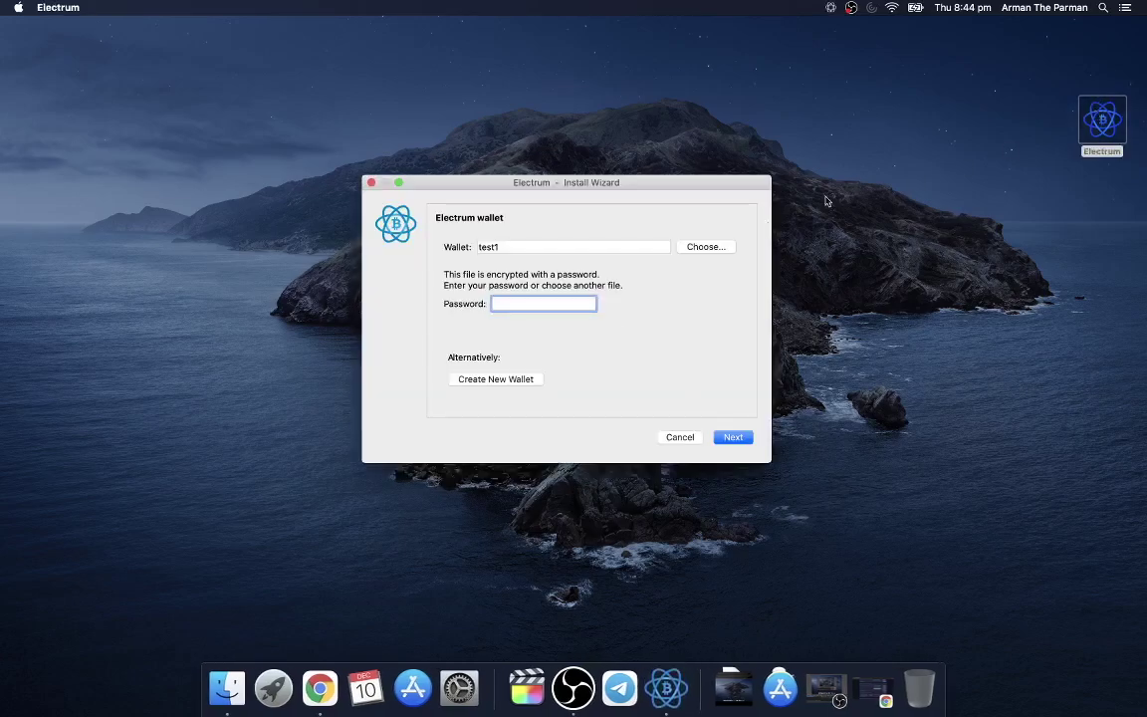
pyautogui.click(580, 244)
pyautogui.press('BackSpace')
pyautogui.write('2')
pyautogui.click(733, 437)
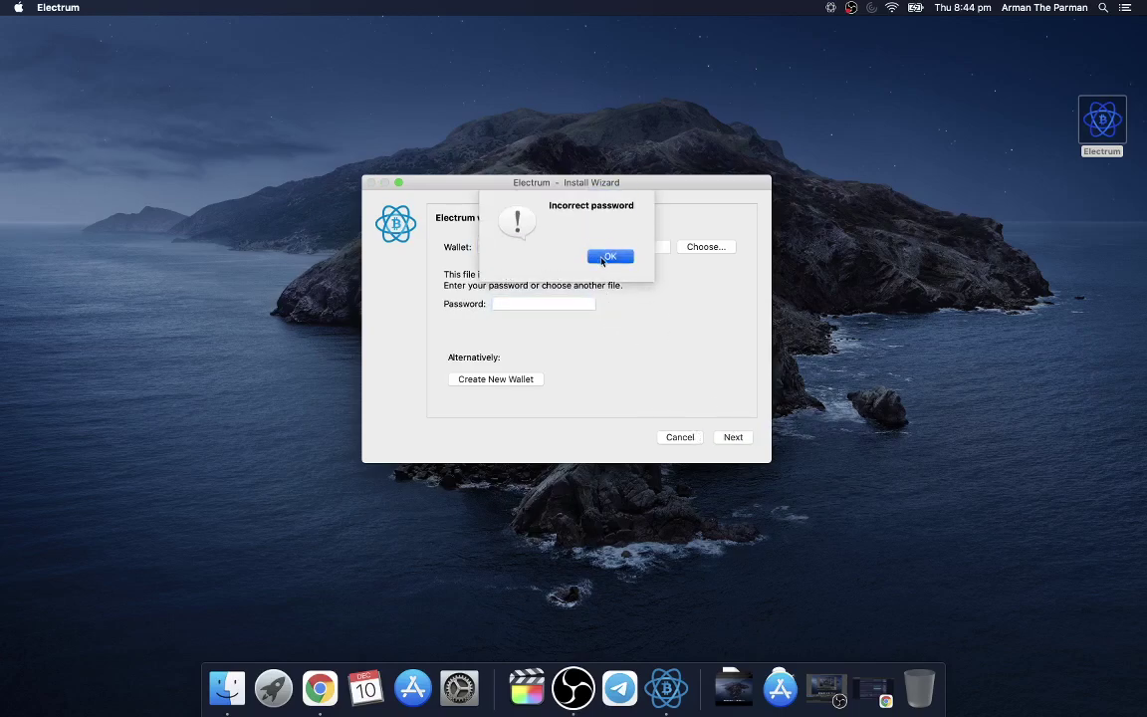
pyautogui.click(610, 256)
pyautogui.click(511, 249)
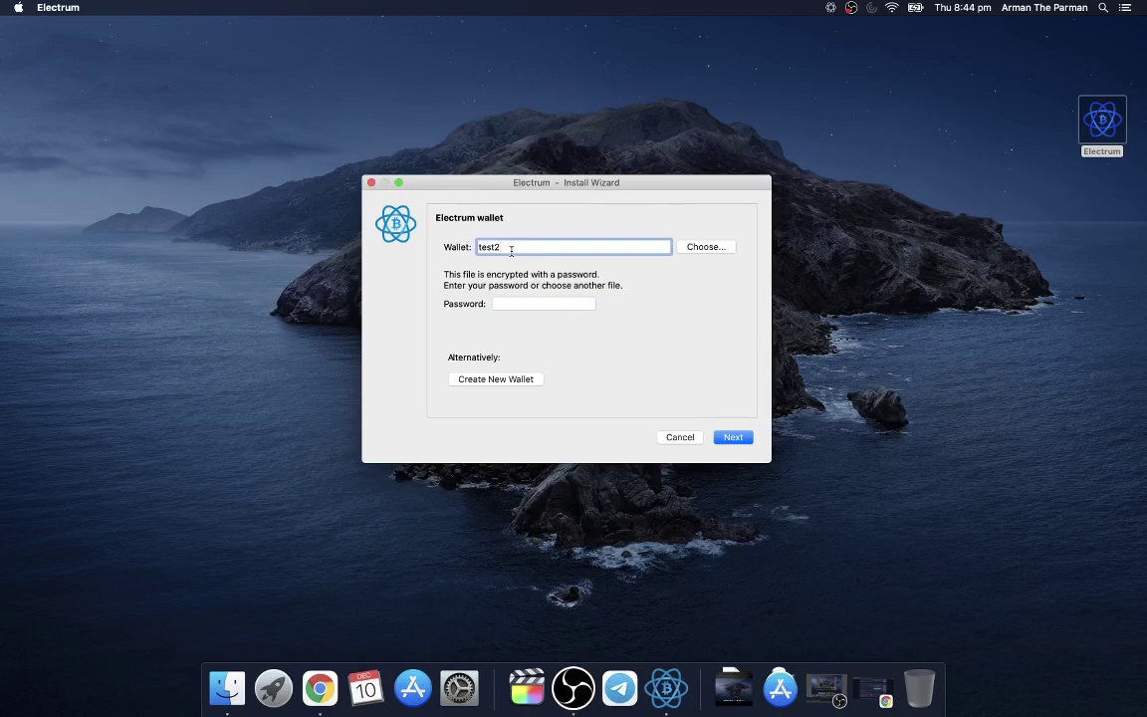
pyautogui.press('BackSpace')
pyautogui.write('3')
pyautogui.click(733, 437)
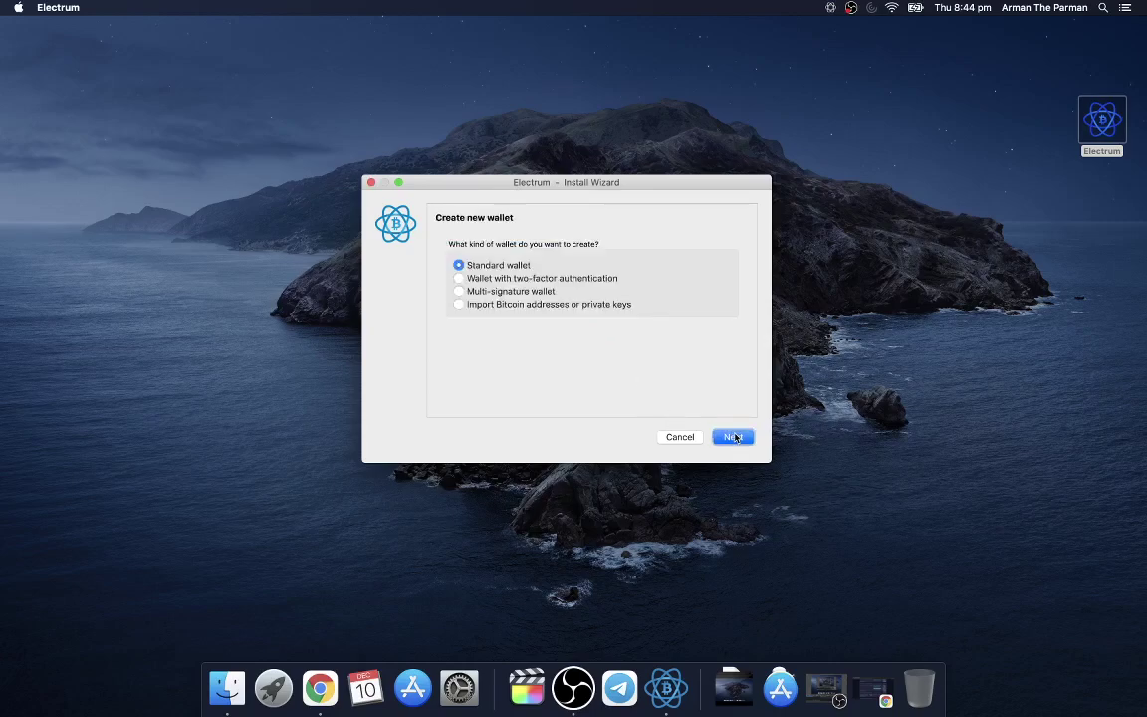
# Make test3 an imported-address wallet from the pasted address with a confirmed encryption password.
pyautogui.click(523, 305)
pyautogui.press('Return')
pyautogui.press('super+v')
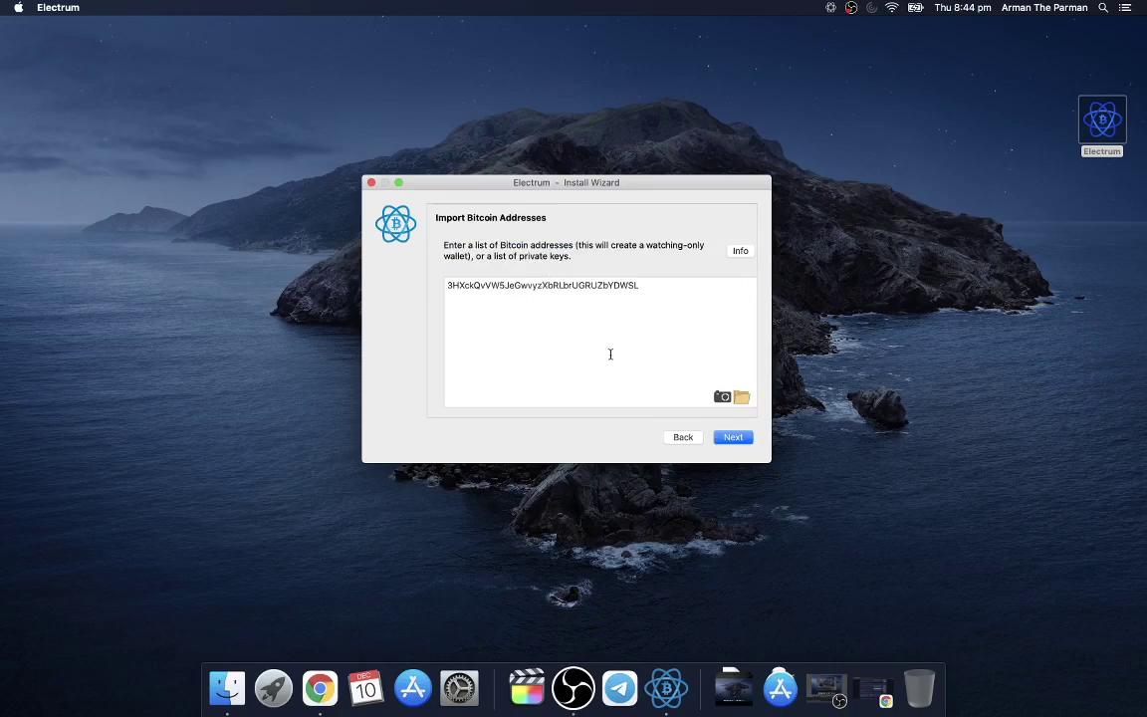
pyautogui.click(731, 438)
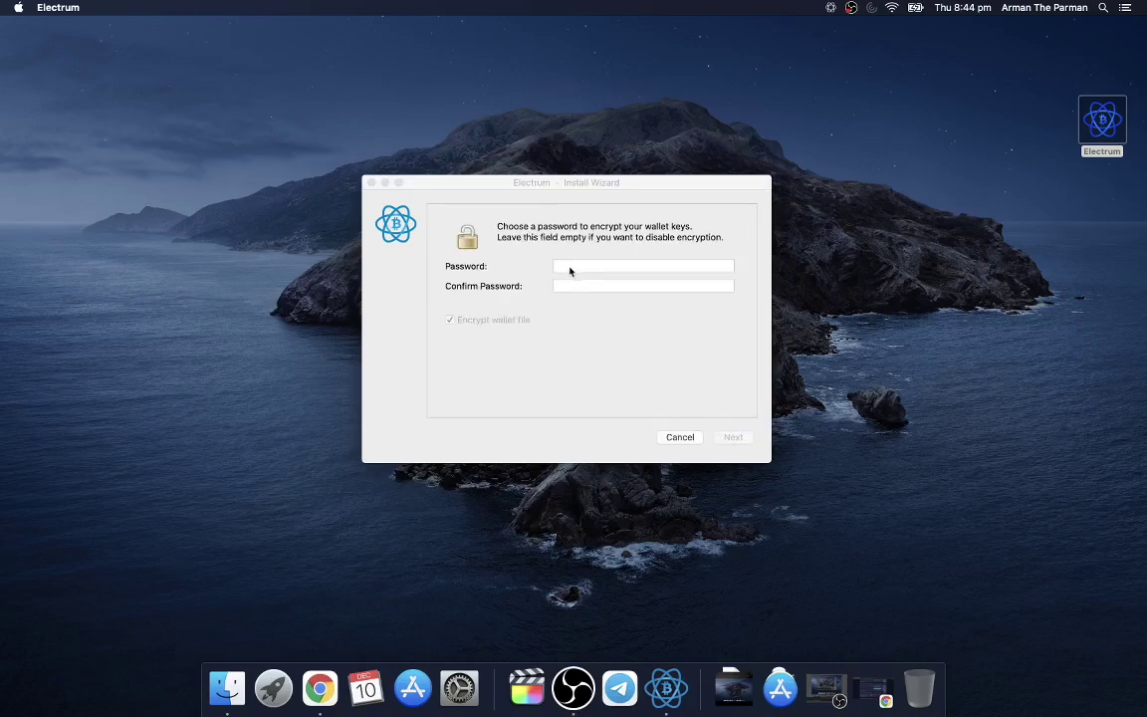
pyautogui.click(570, 267)
pyautogui.write('1')
pyautogui.click(569, 286)
pyautogui.write('1')
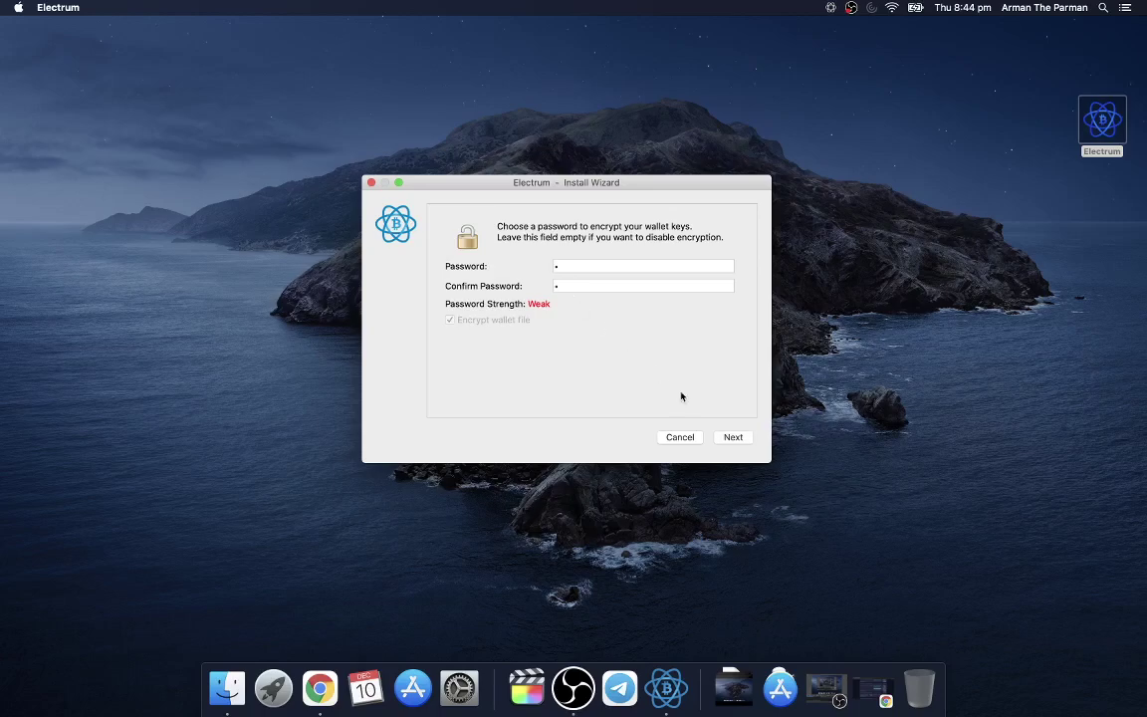
pyautogui.press('Return')
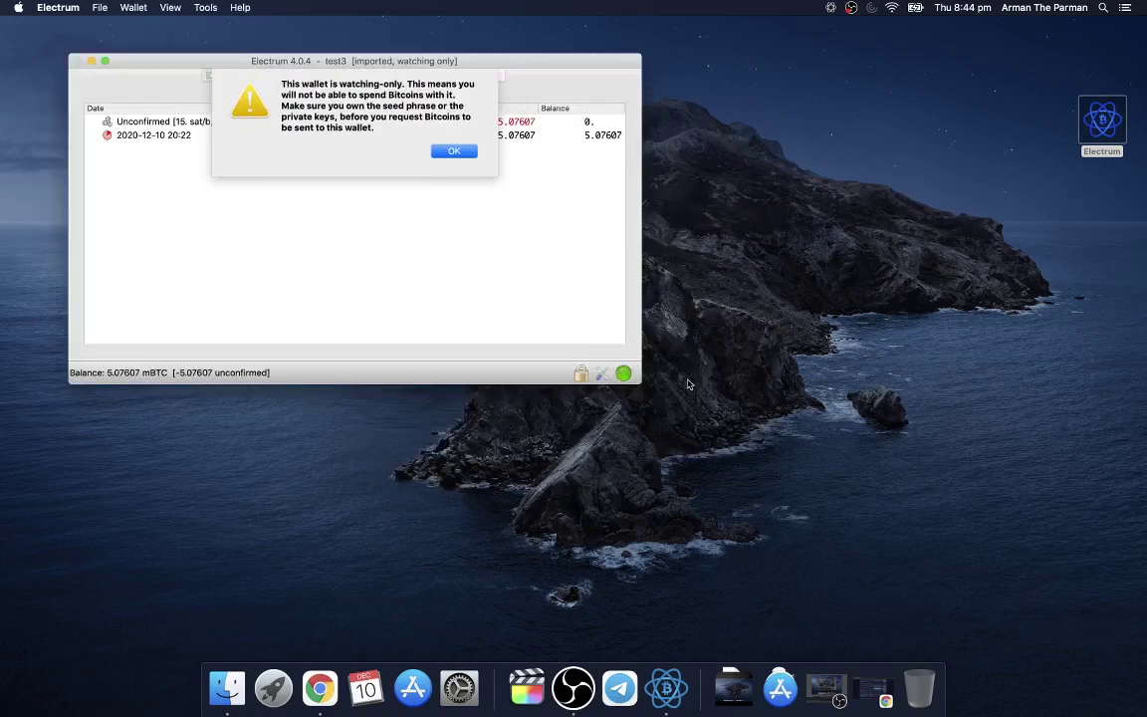
# Dismiss the watching-only warning and enable View > Show Coins.
pyautogui.click(453, 152)
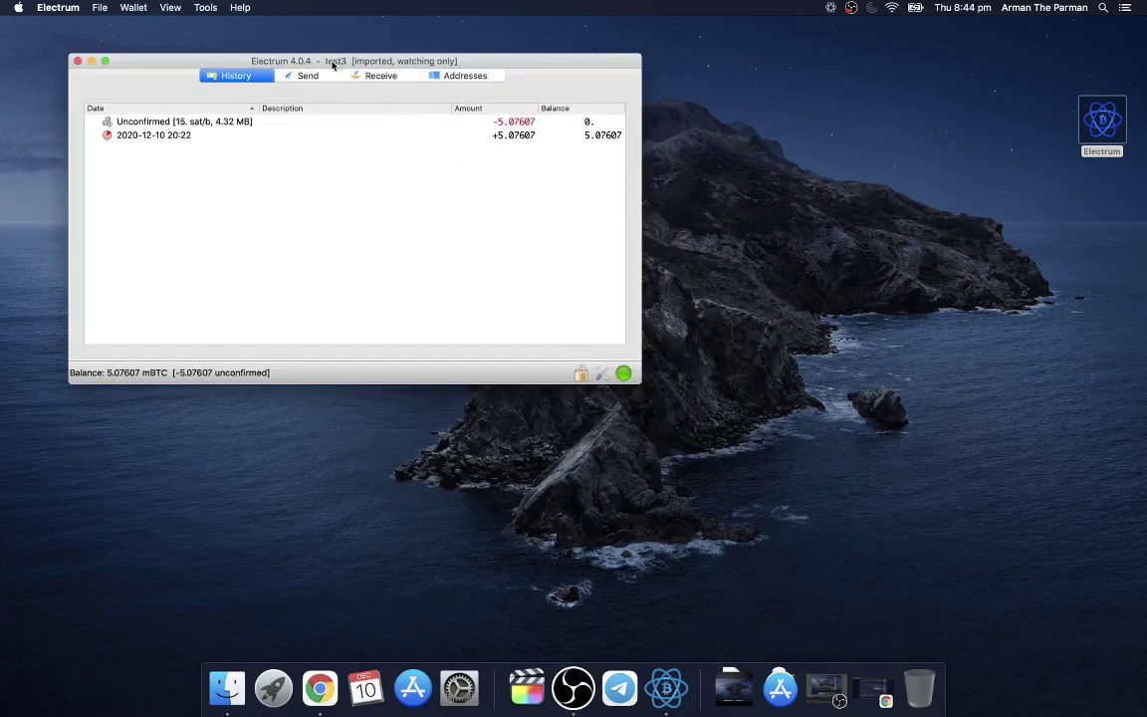
pyautogui.moveTo(325, 63); pyautogui.dragTo(587, 92)
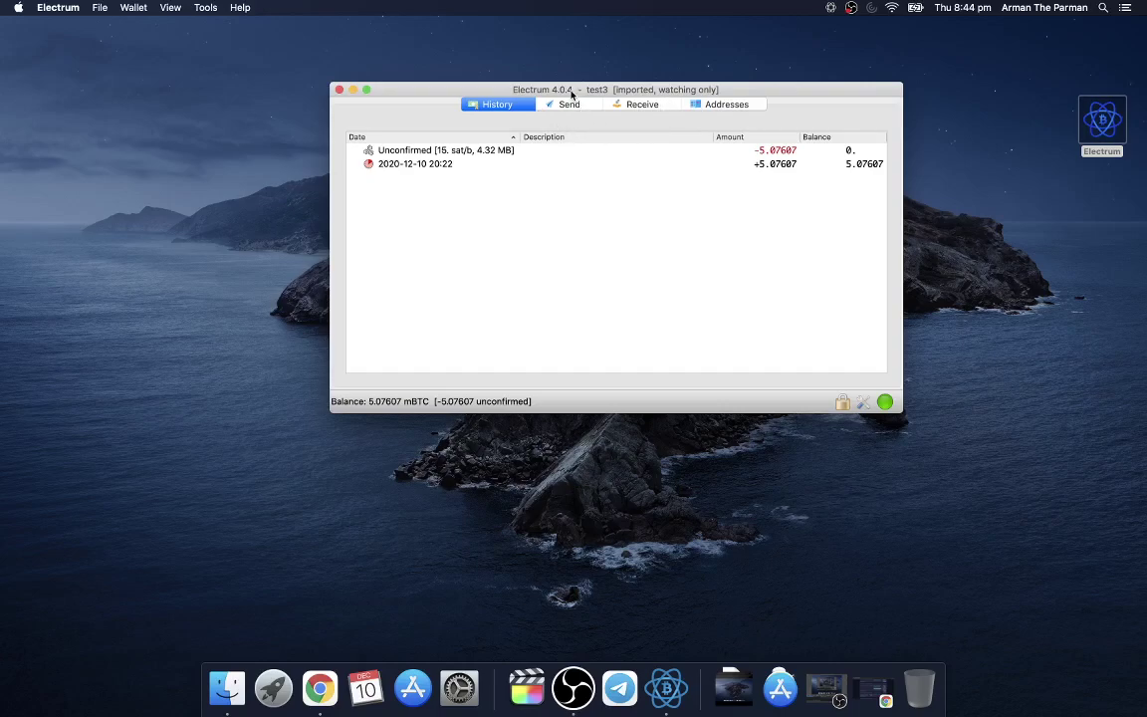
pyautogui.moveTo(572, 93); pyautogui.dragTo(514, 112)
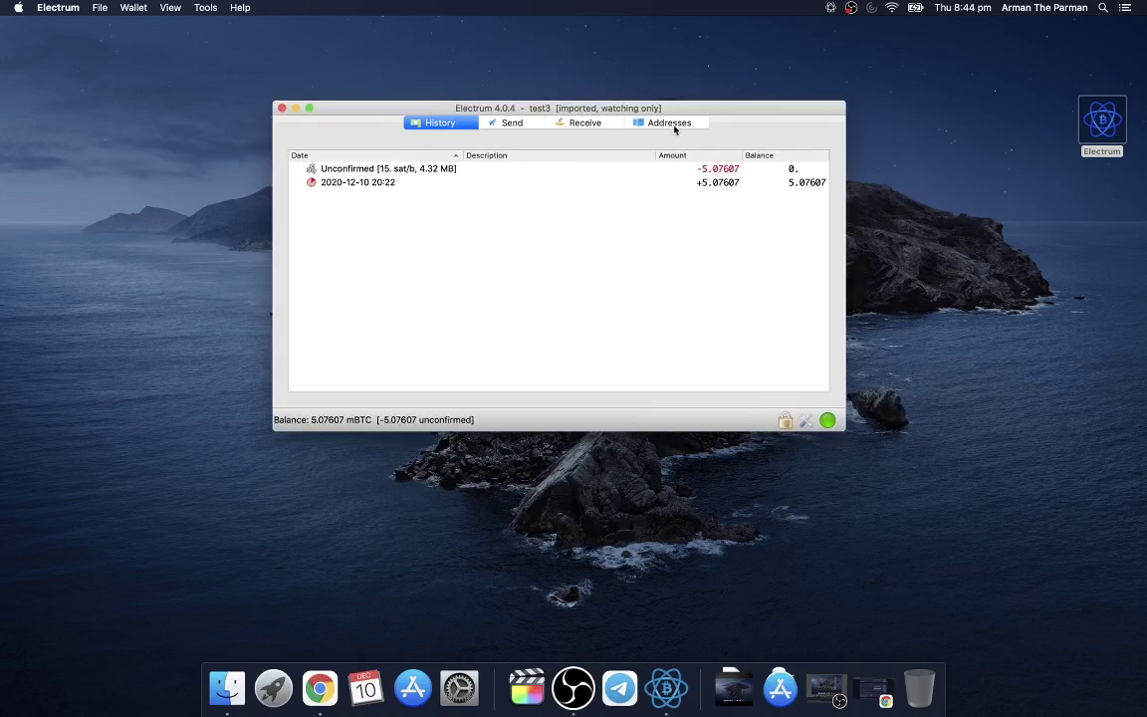
pyautogui.click(206, 8)
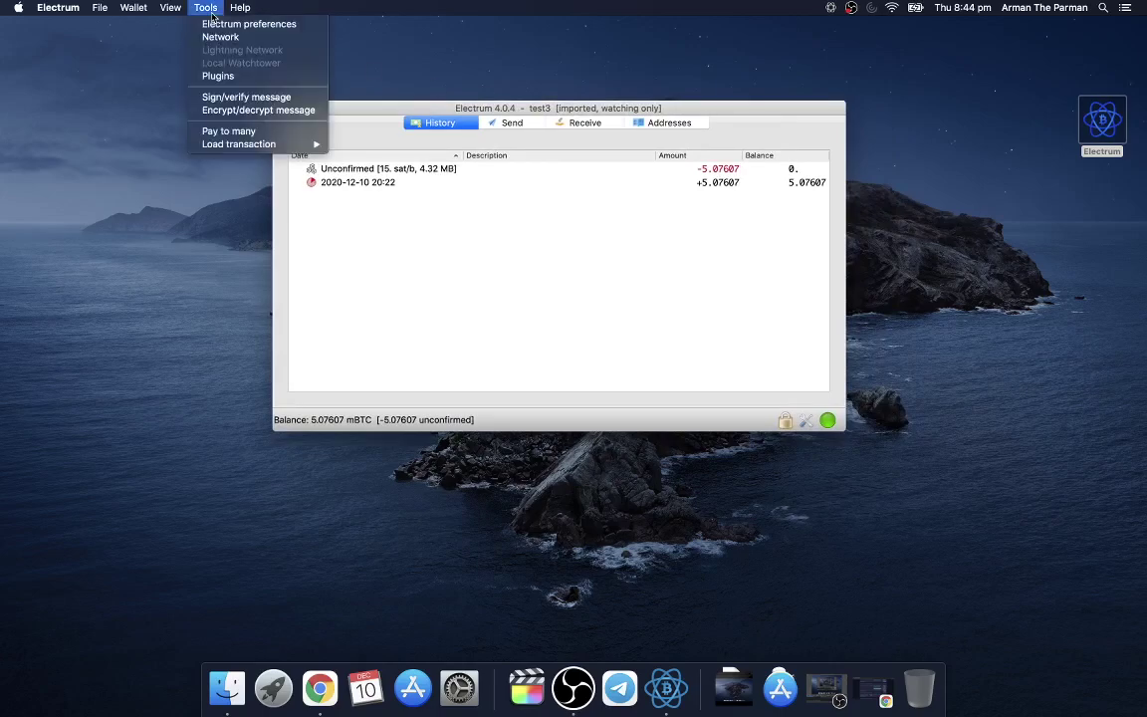
pyautogui.moveTo(182, 11)
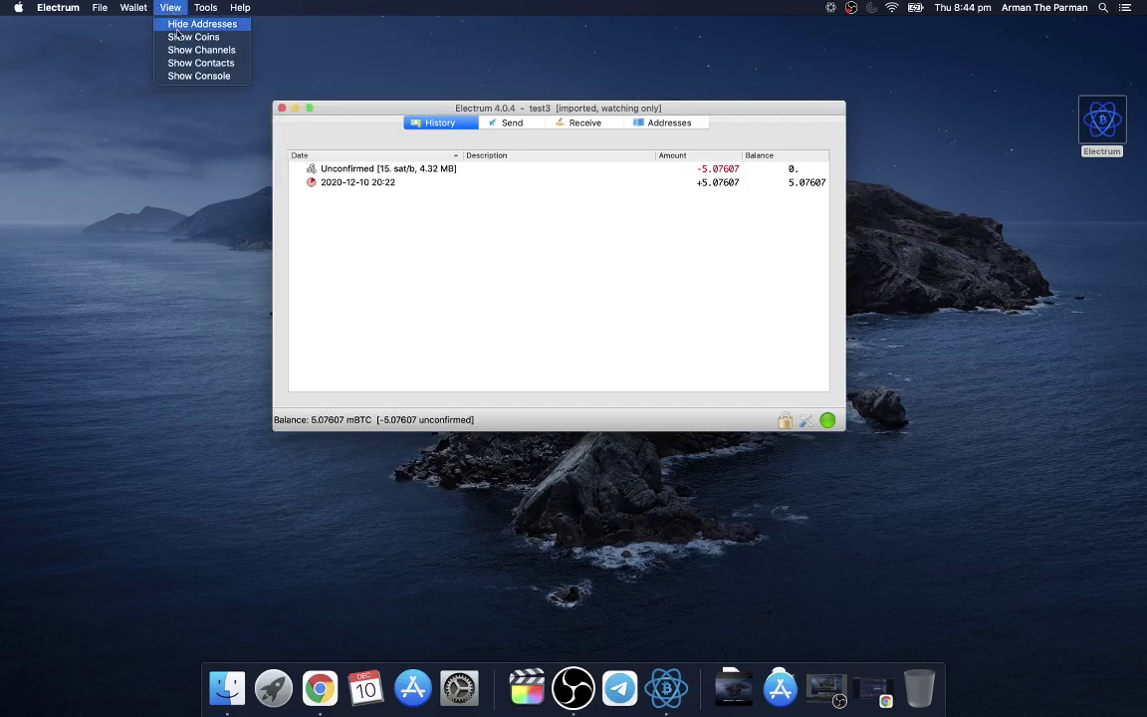
pyautogui.click(179, 40)
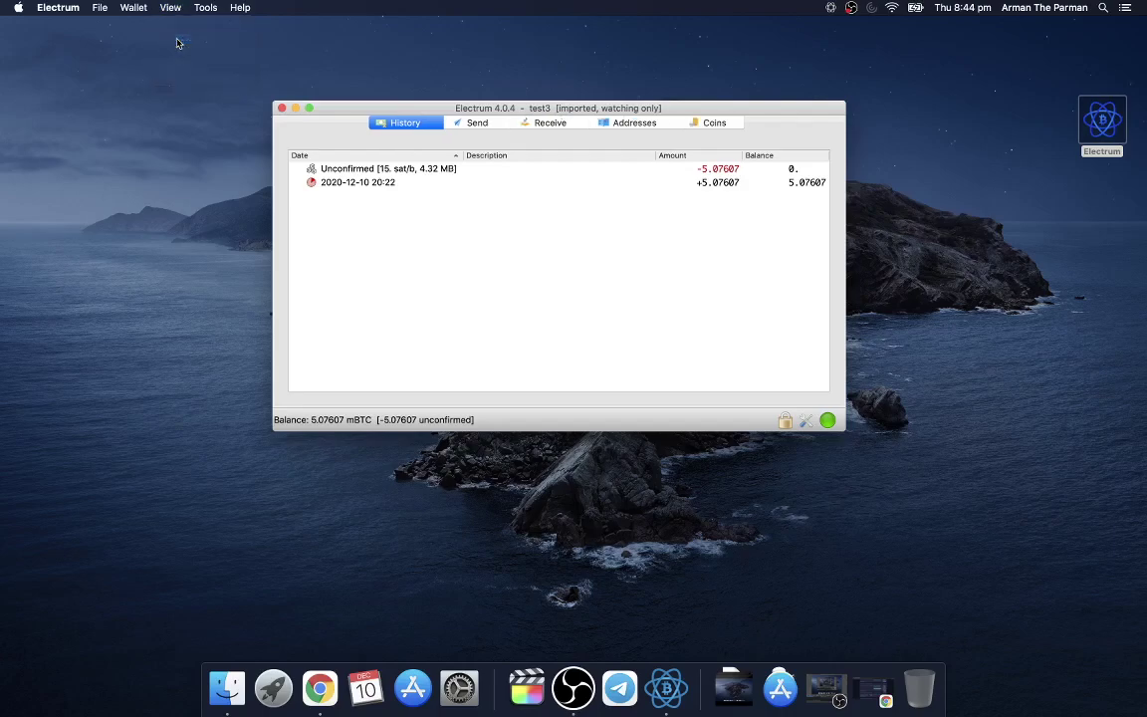
# Check the Coins, Addresses and History tabs, confirming the coin list is empty.
pyautogui.click(711, 125)
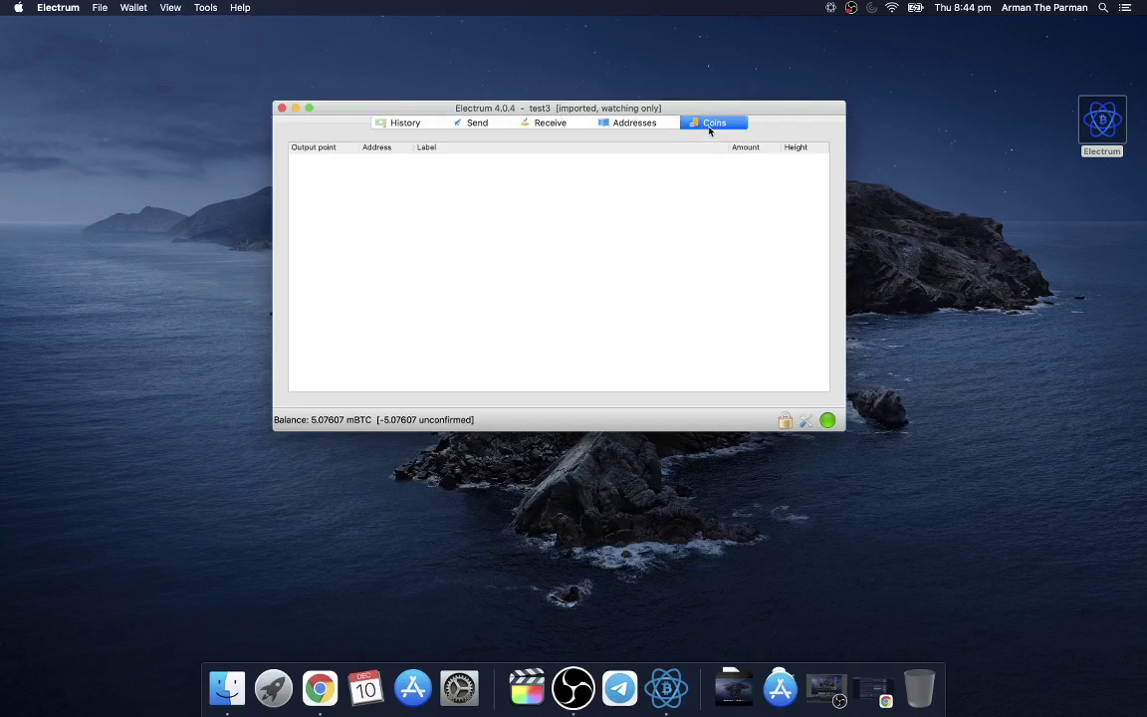
pyautogui.click(641, 127)
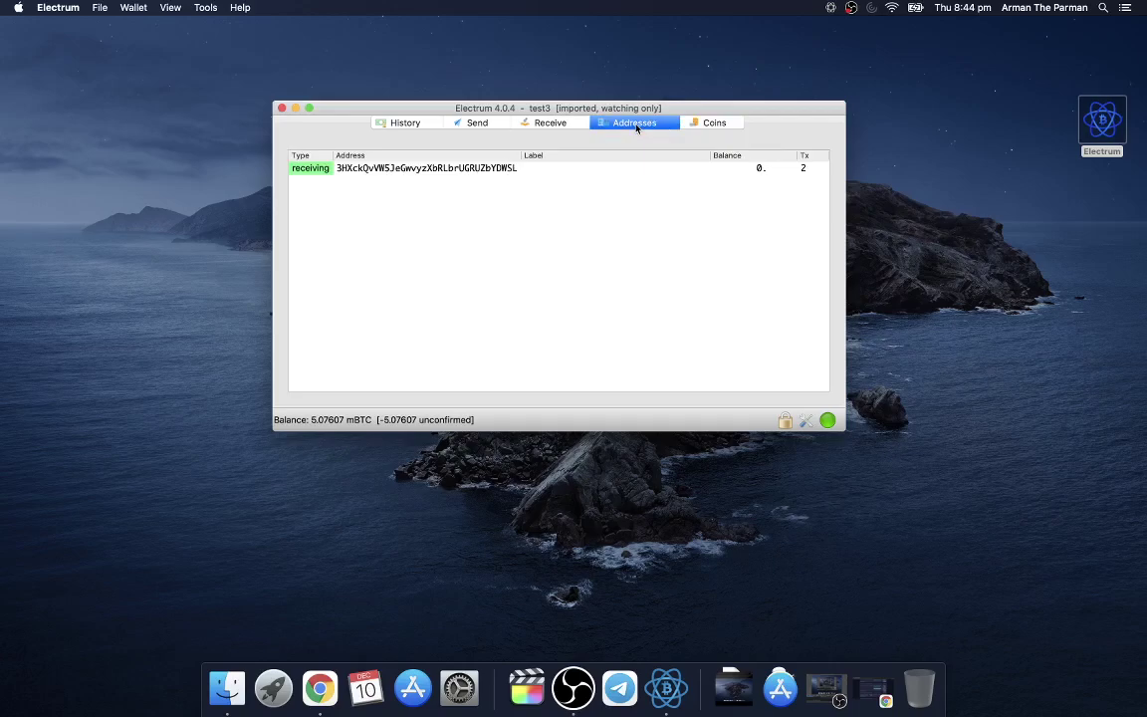
pyautogui.click(710, 126)
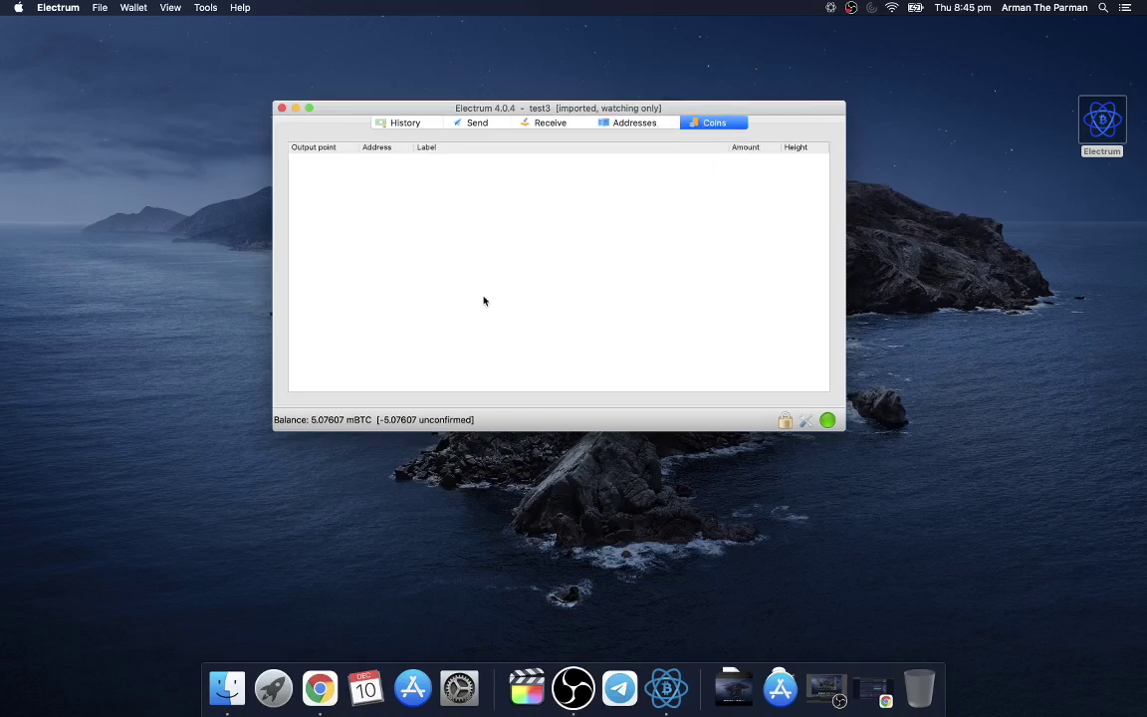
pyautogui.click(639, 126)
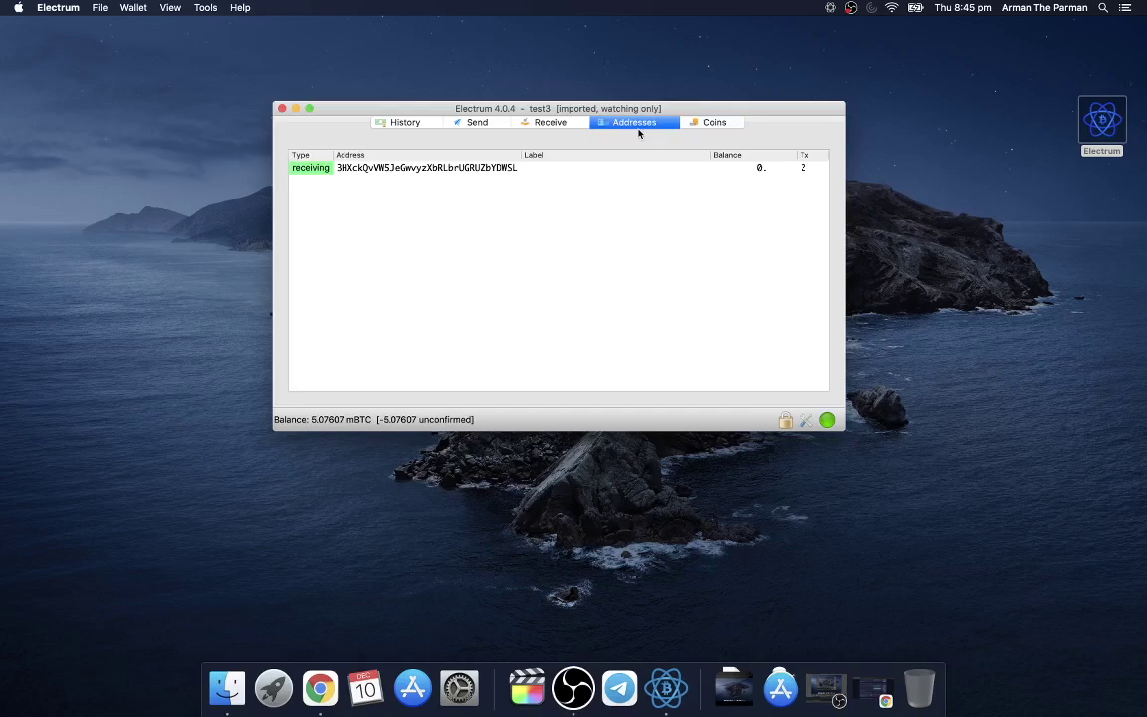
pyautogui.click(457, 170)
pyautogui.moveTo(809, 110); pyautogui.dragTo(783, 71)
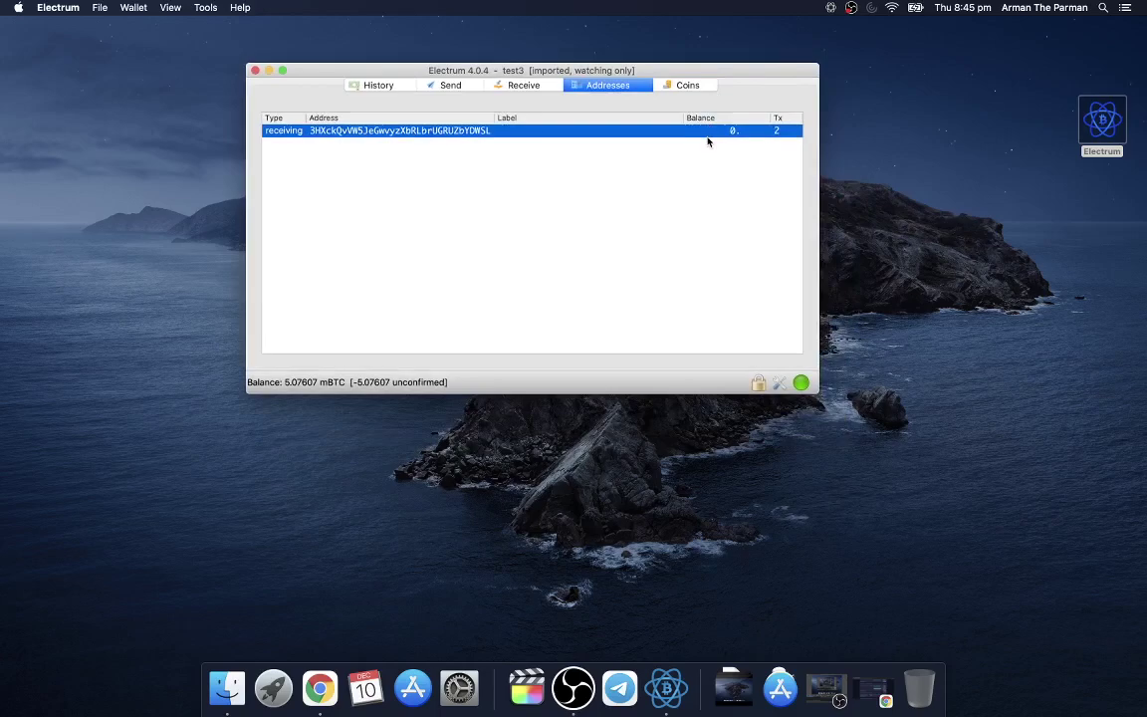
pyautogui.click(358, 85)
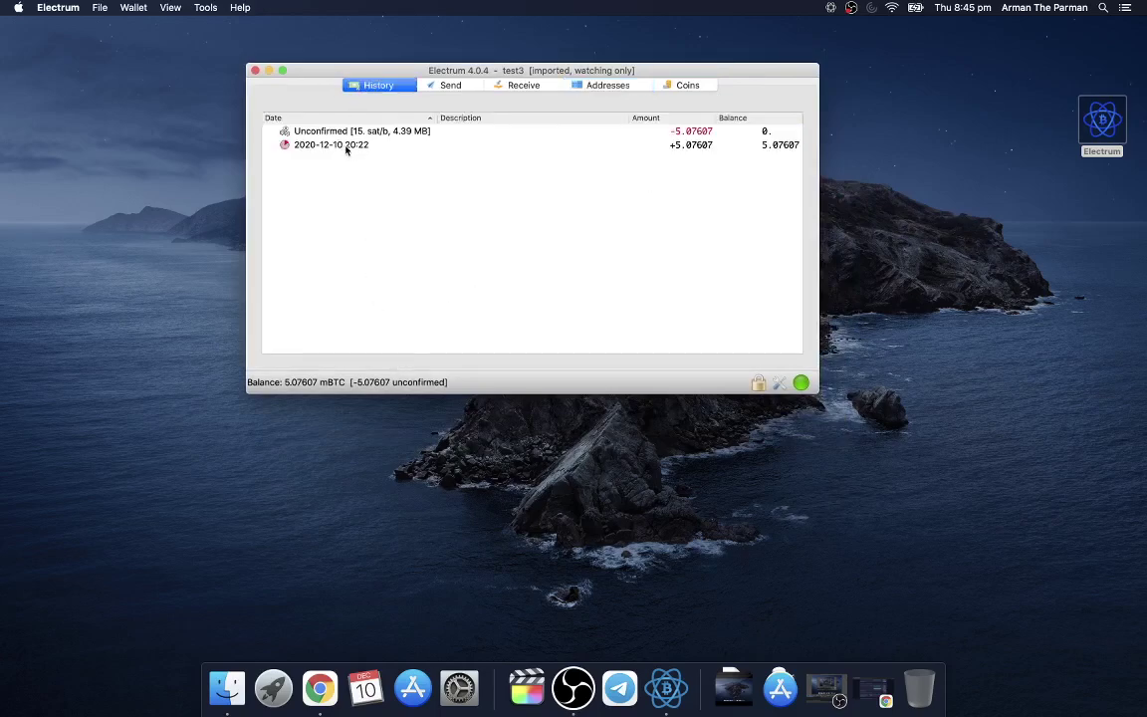
pyautogui.click(681, 88)
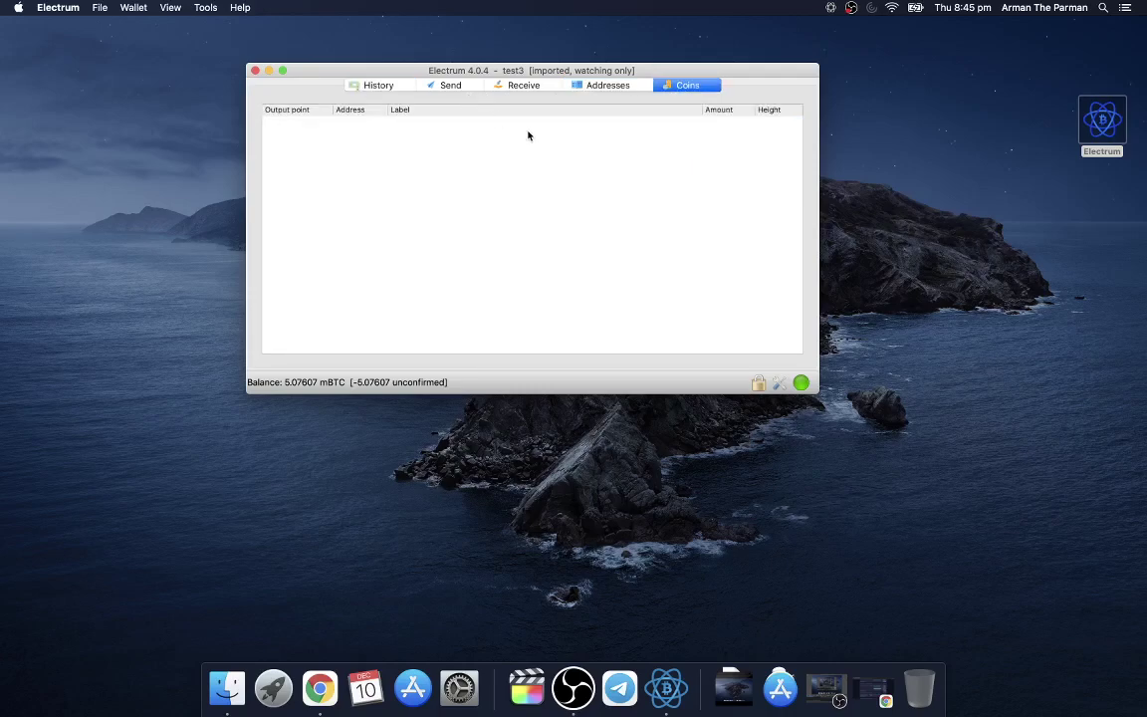
# Close the wallet, copy the 0.01809046 BTC output address on mempool.space, and minimize the browser.
pyautogui.click(256, 71)
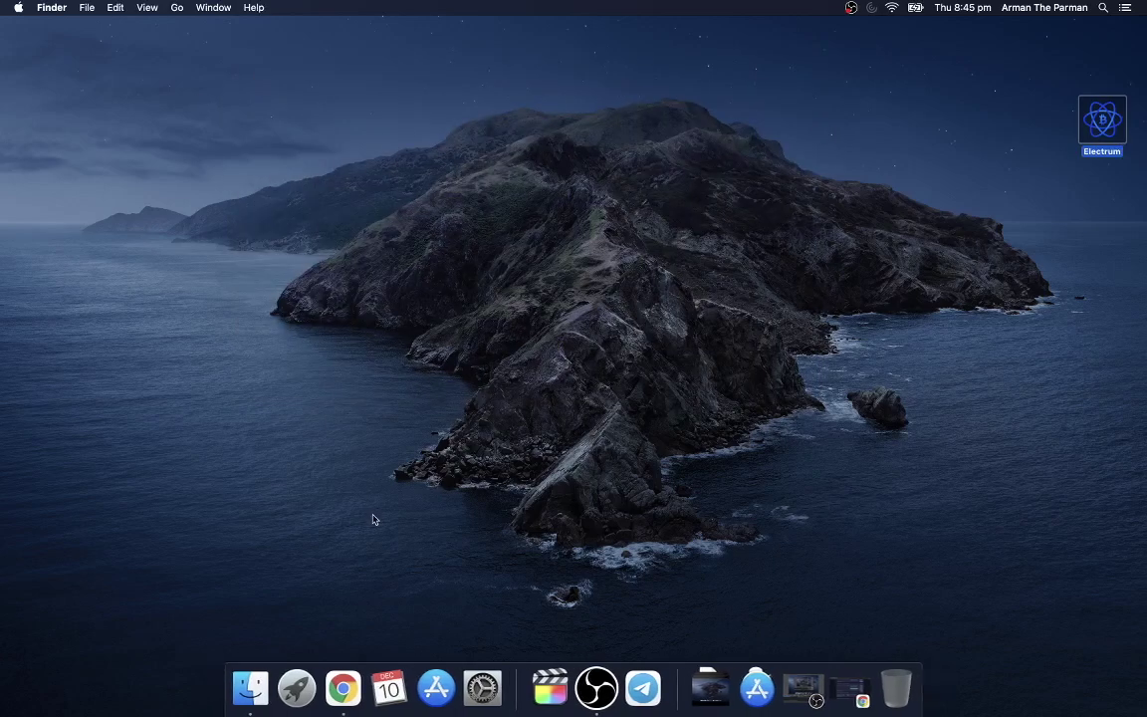
pyautogui.click(354, 672)
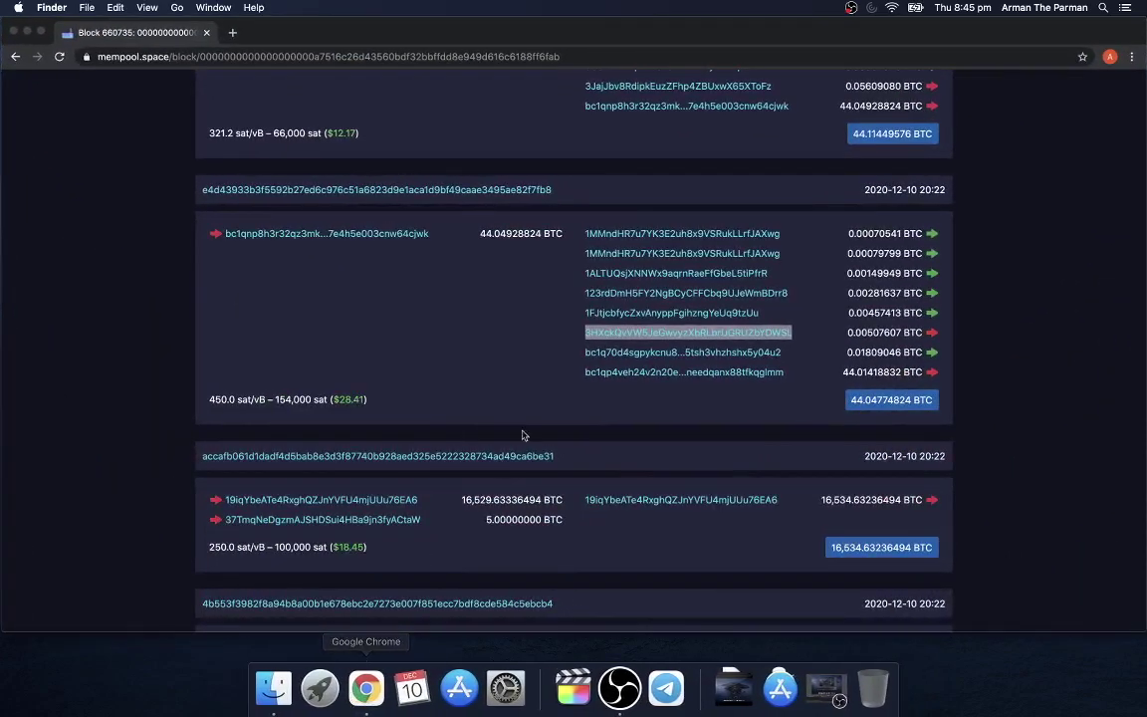
pyautogui.scroll(-2, 817, 189)
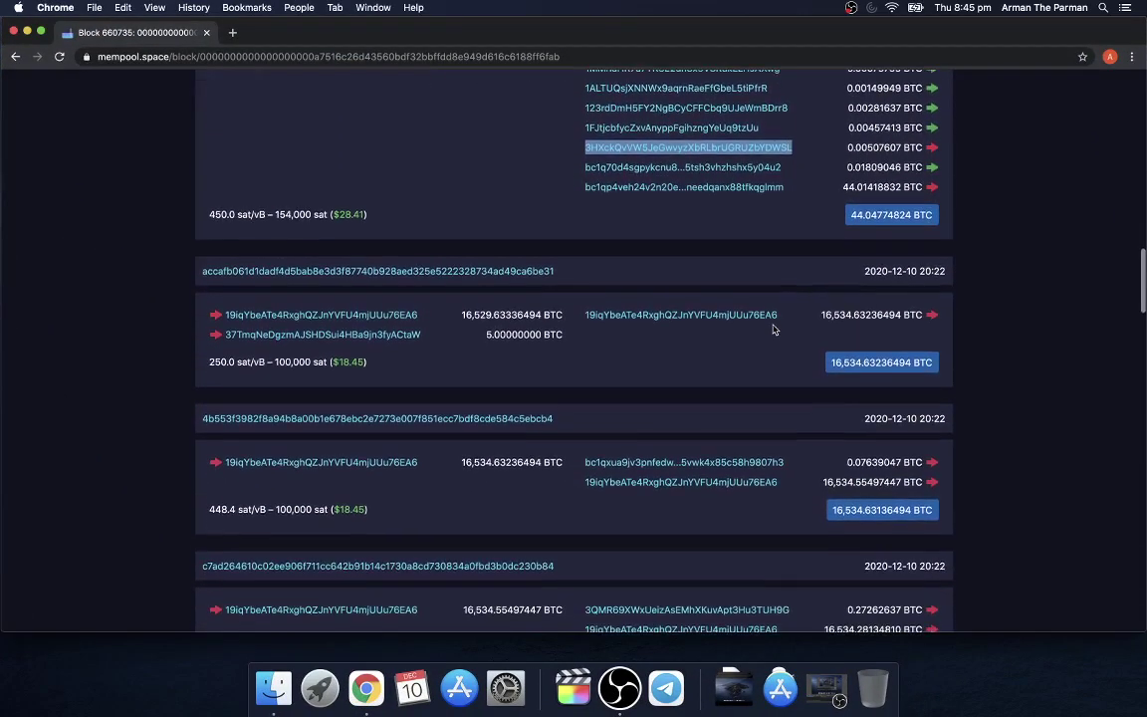
pyautogui.rightClick(687, 167)
pyautogui.click(714, 274)
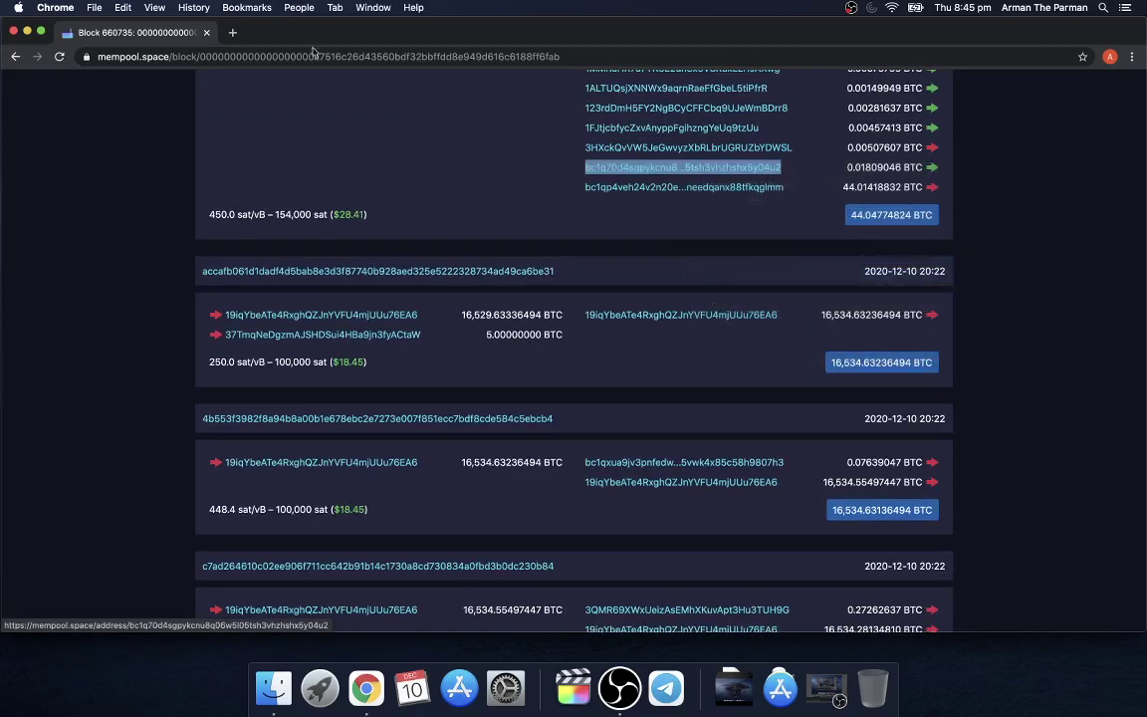
pyautogui.click(28, 31)
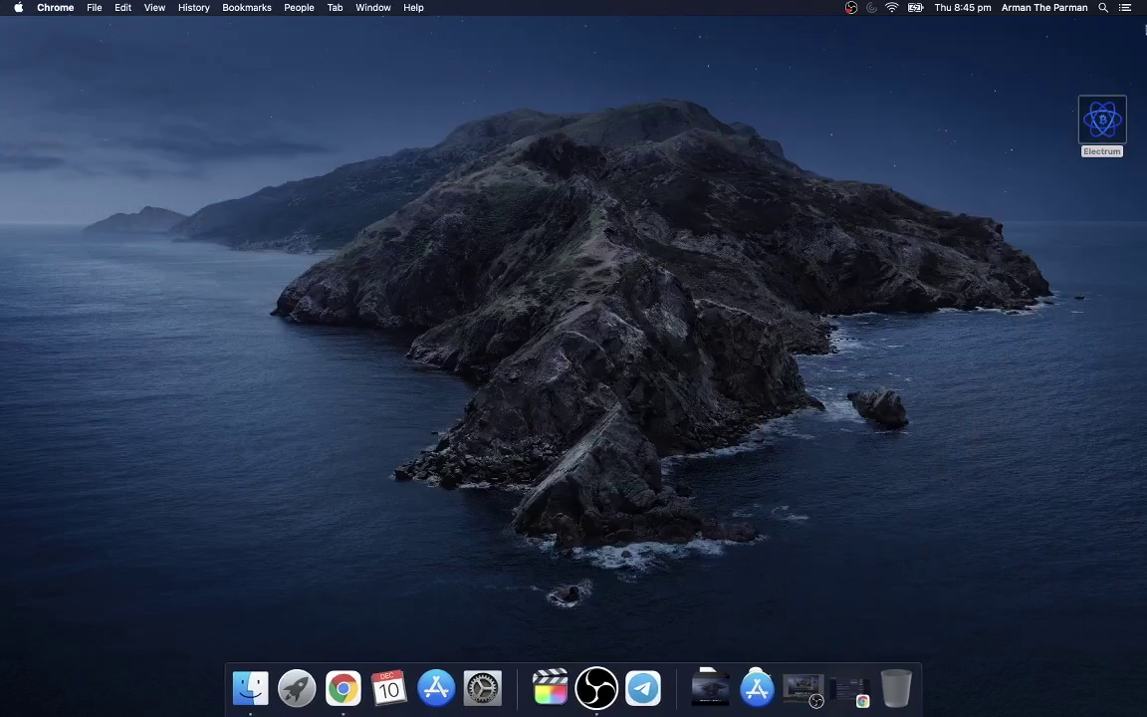
# Relaunch Electrum, name the wallet test, choose address import and paste the copied bc1q address.
pyautogui.doubleClick(1123, 117)
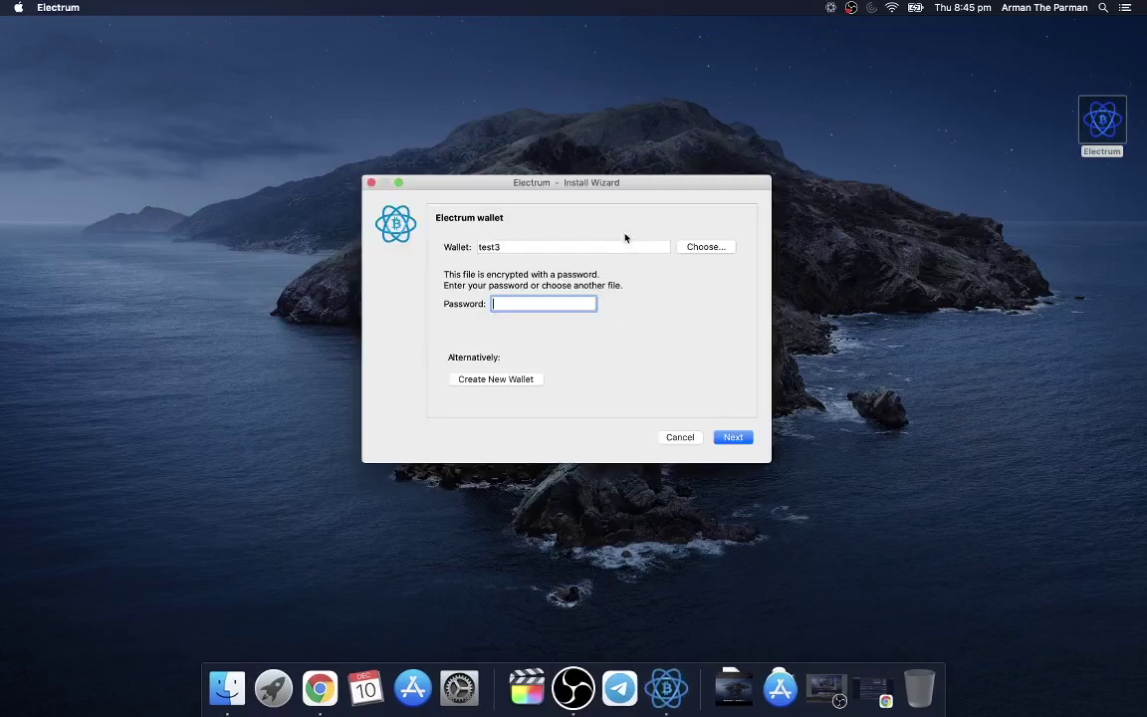
pyautogui.click(521, 246)
pyautogui.press('BackSpace')
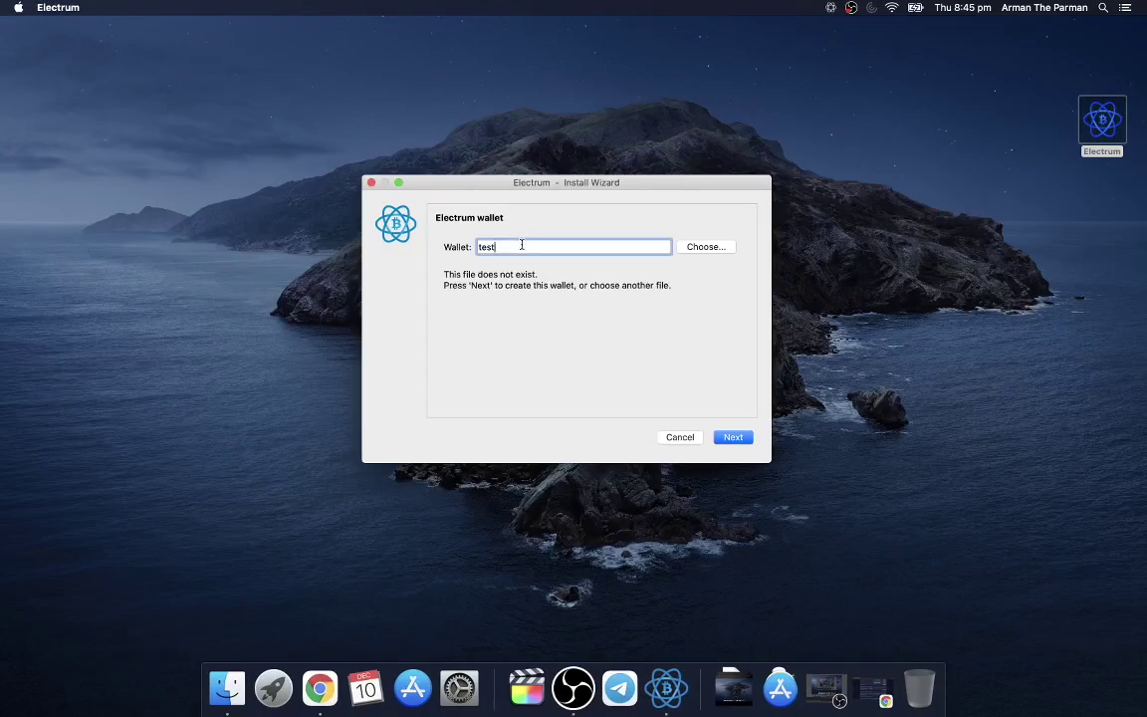
pyautogui.click(732, 441)
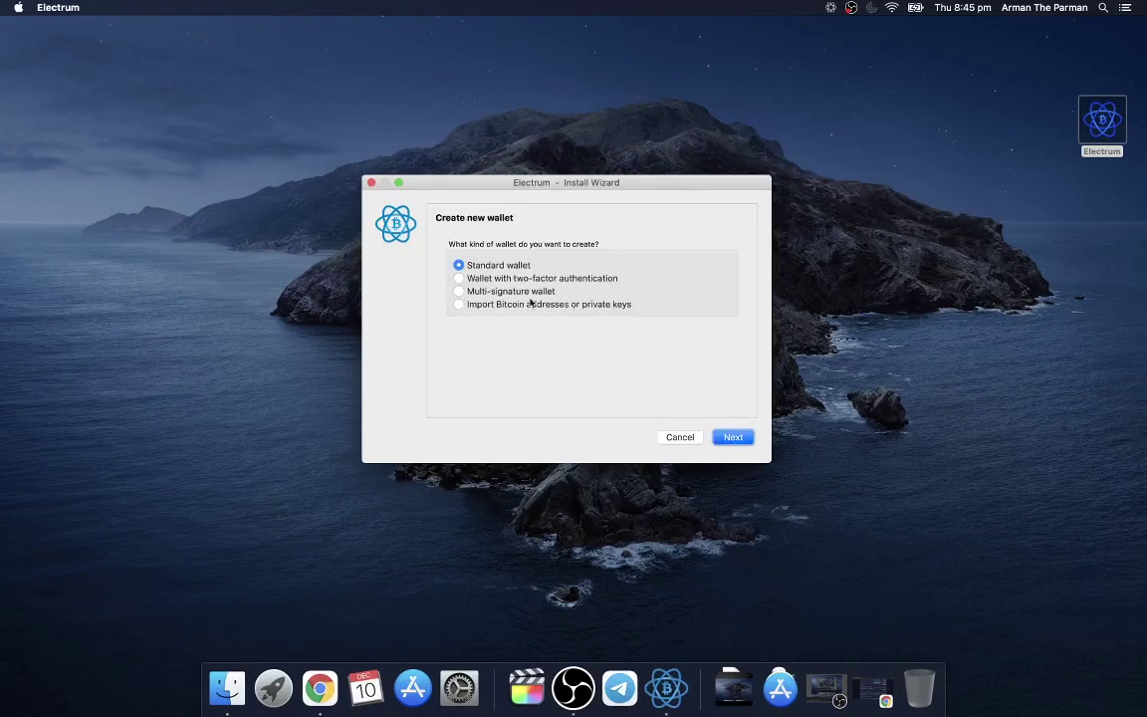
pyautogui.click(508, 305)
pyautogui.click(732, 438)
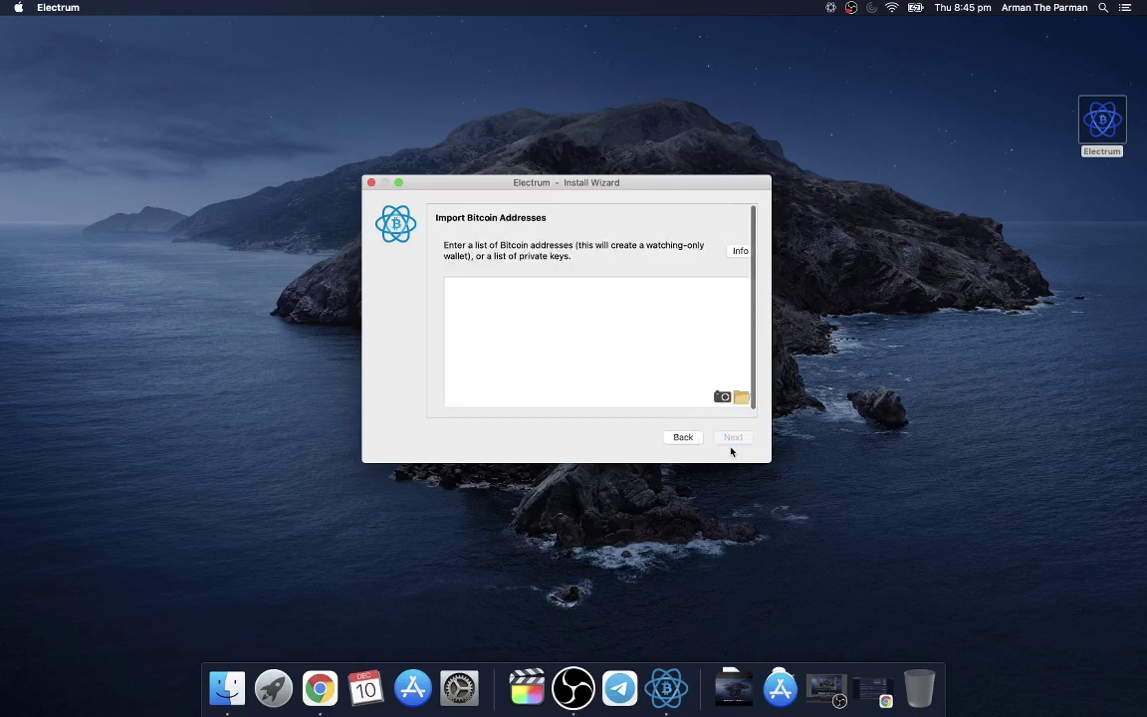
pyautogui.click(551, 313)
pyautogui.press('super+v')
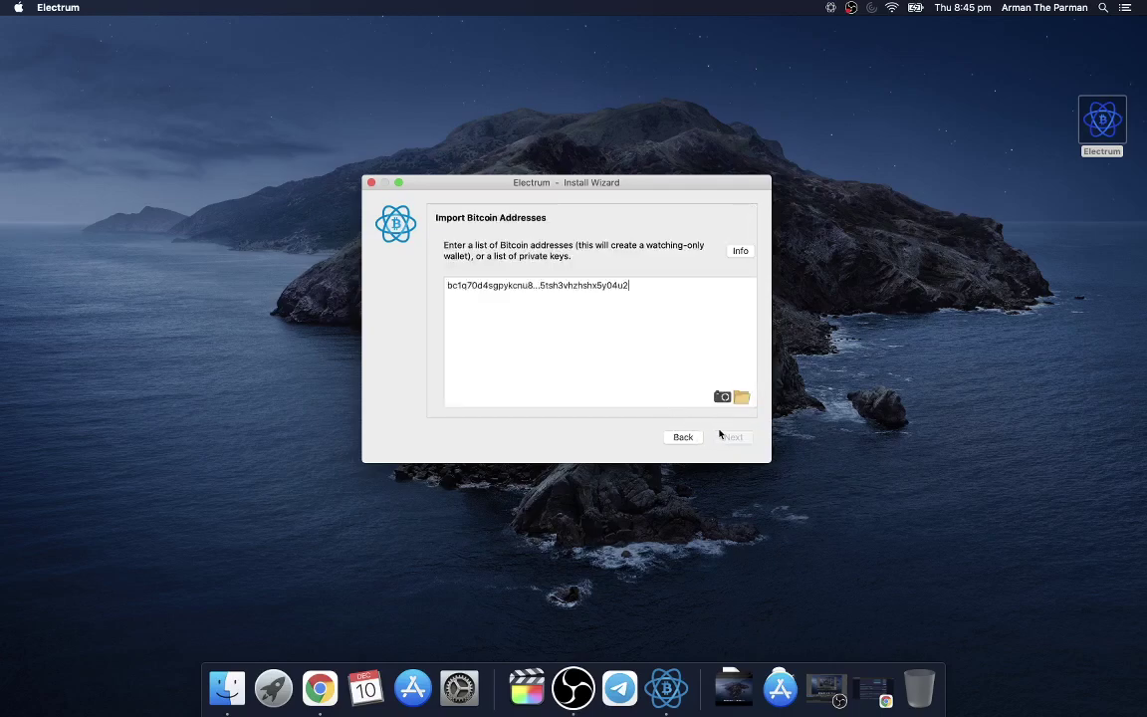
pyautogui.click(320, 685)
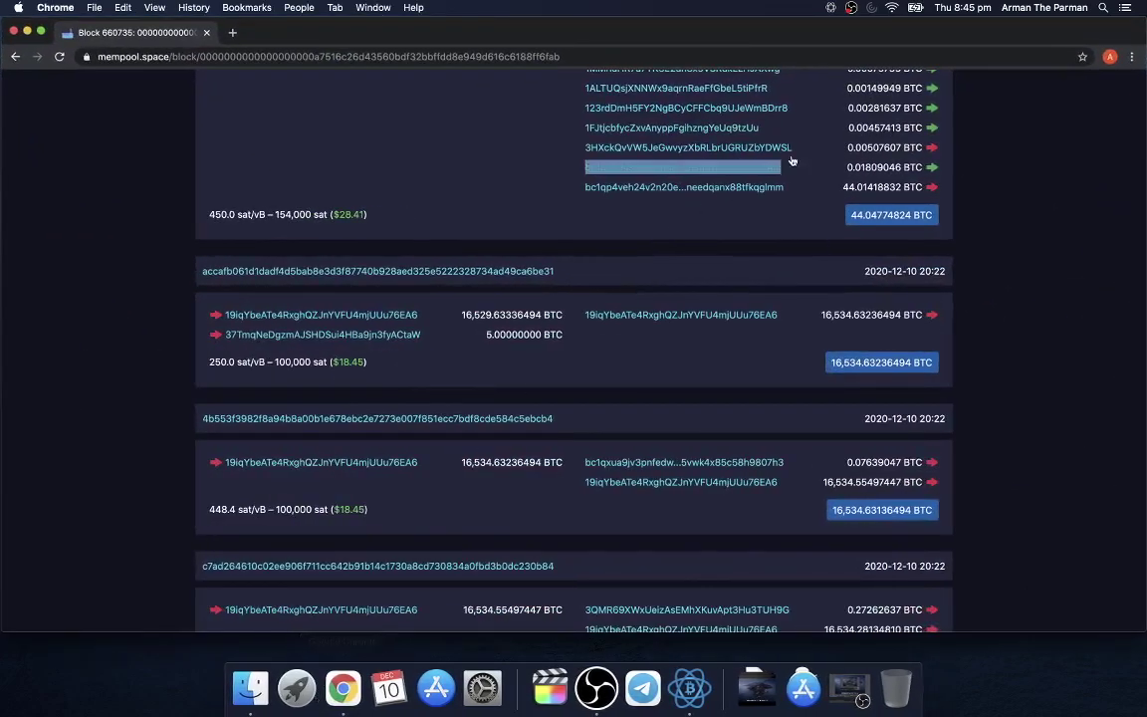
# Open the address's mempool.space page, copy the full address and bookmark the page.
pyautogui.click(687, 167)
pyautogui.rightClick(411, 156)
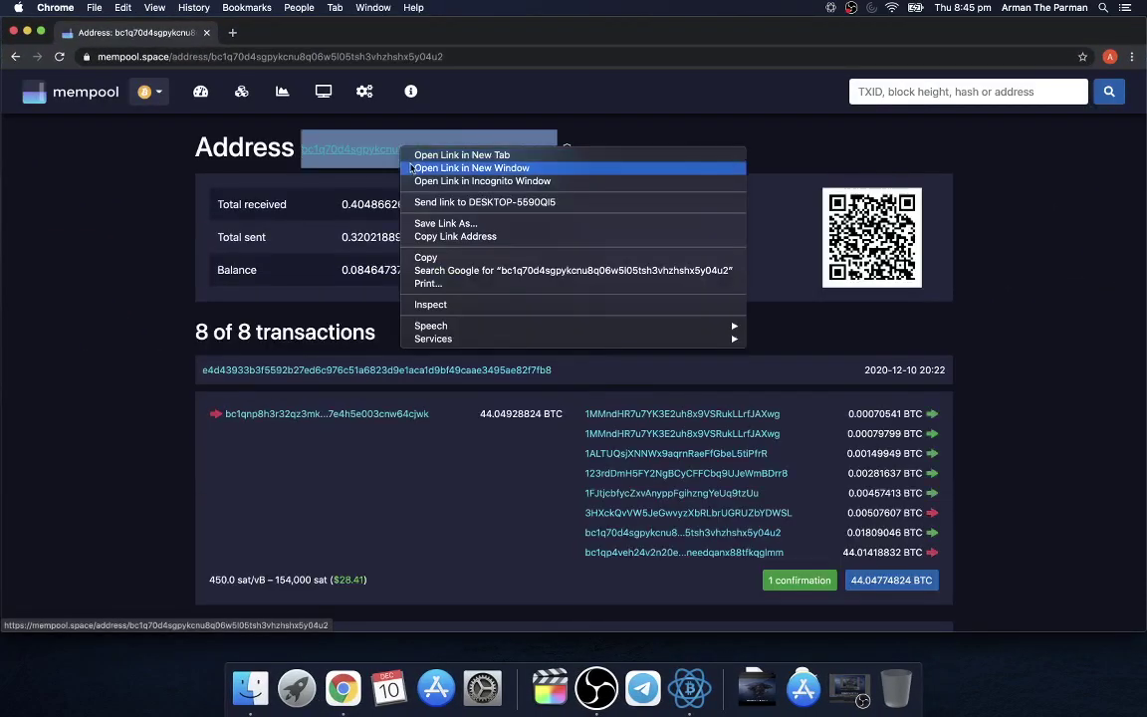
pyautogui.click(434, 256)
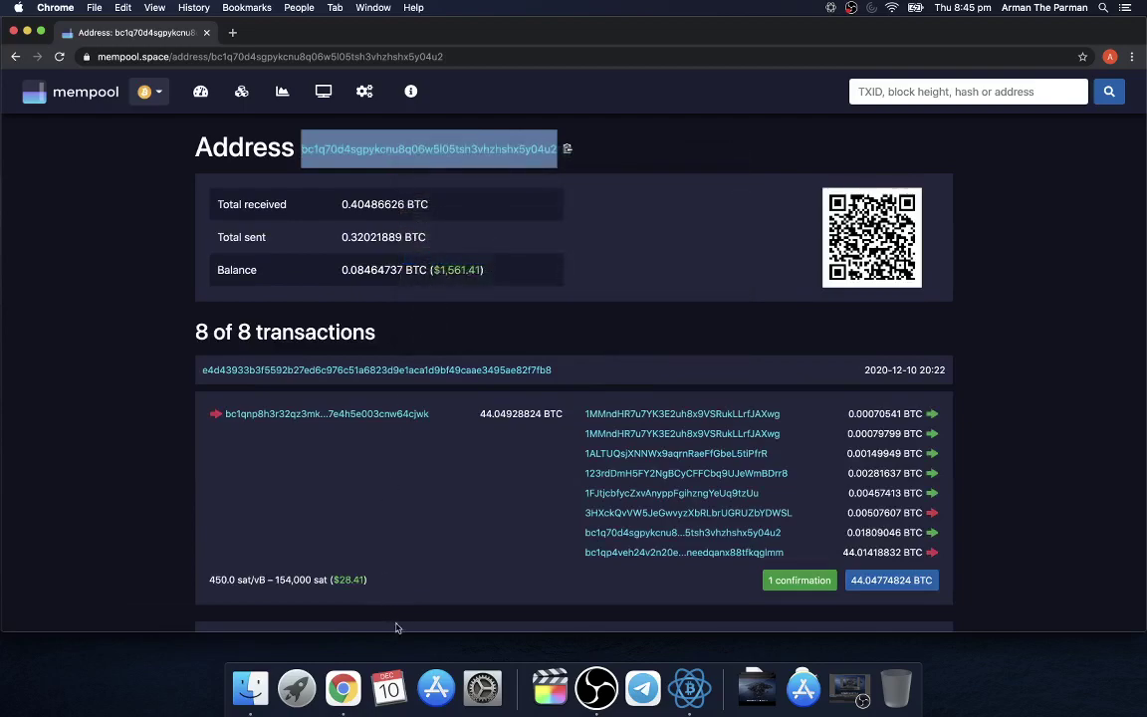
pyautogui.press('super+d')
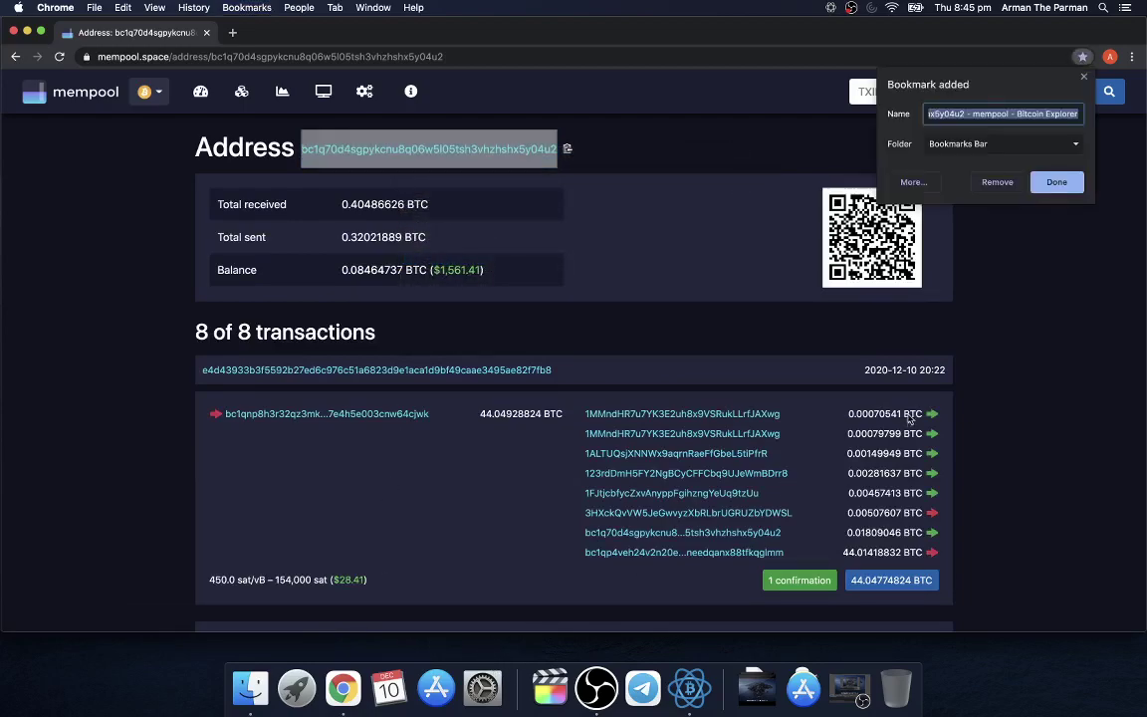
pyautogui.press('Return')
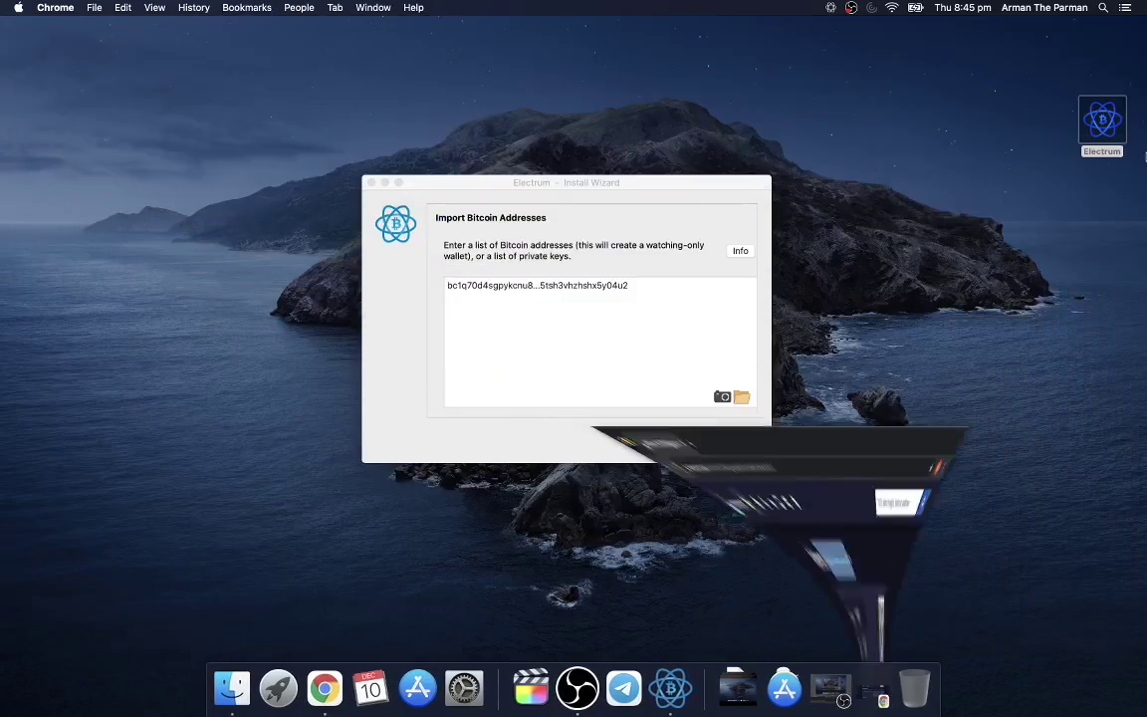
# Replace the import text with the full address, set a confirmed password, and create wallet test4.
pyautogui.tripleClick(587, 294)
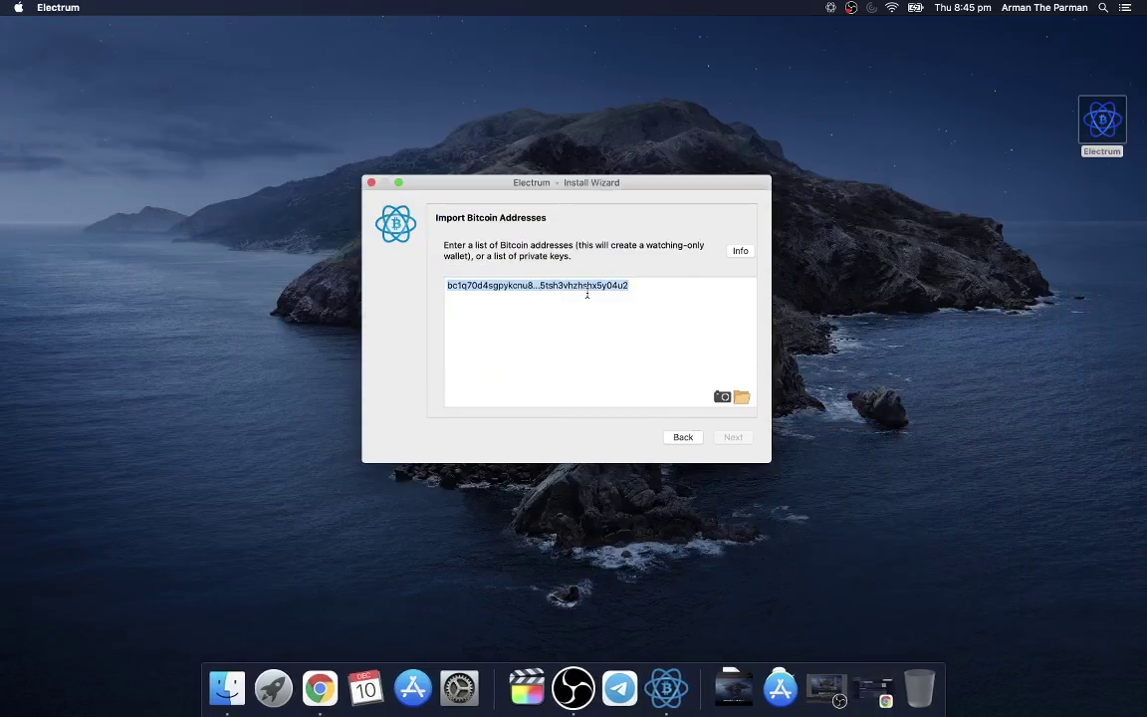
pyautogui.press('super+v')
pyautogui.click(733, 437)
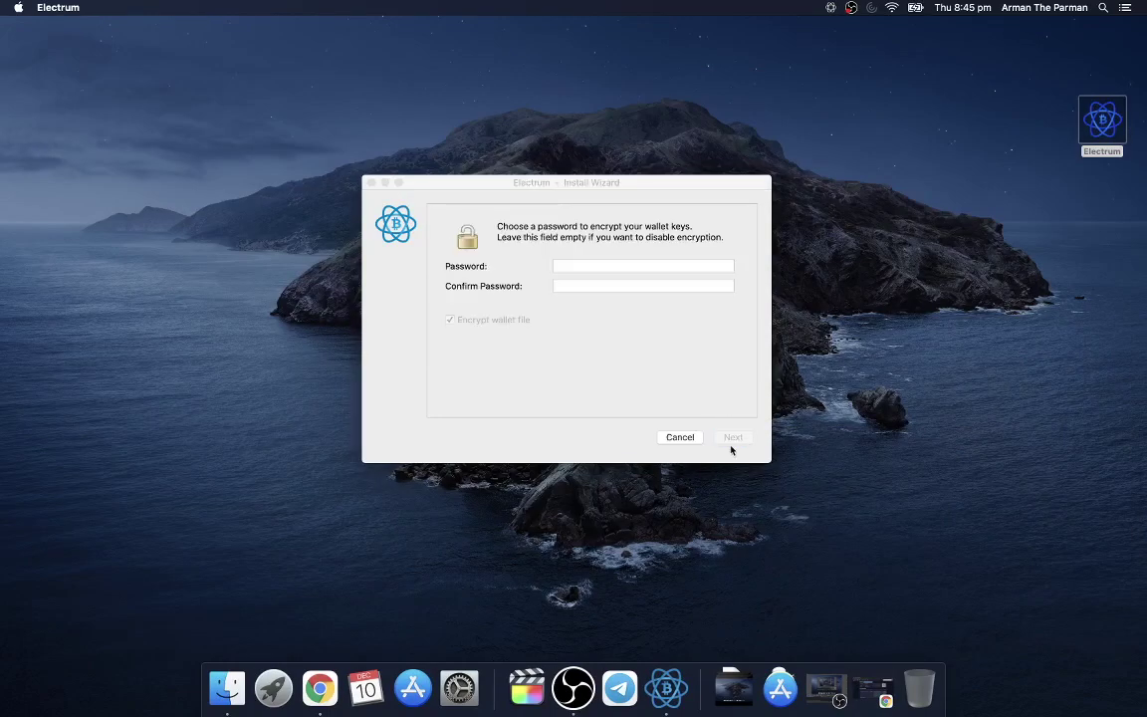
pyautogui.click(574, 265)
pyautogui.write('1')
pyautogui.click(573, 285)
pyautogui.write('1')
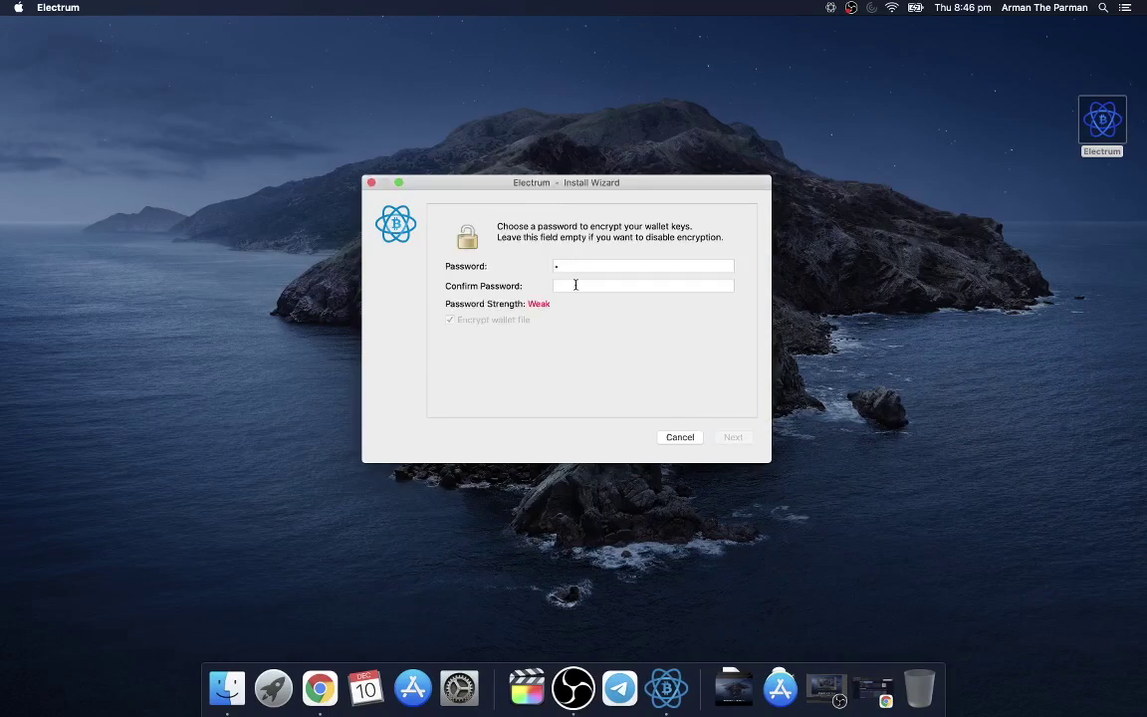
pyautogui.click(733, 437)
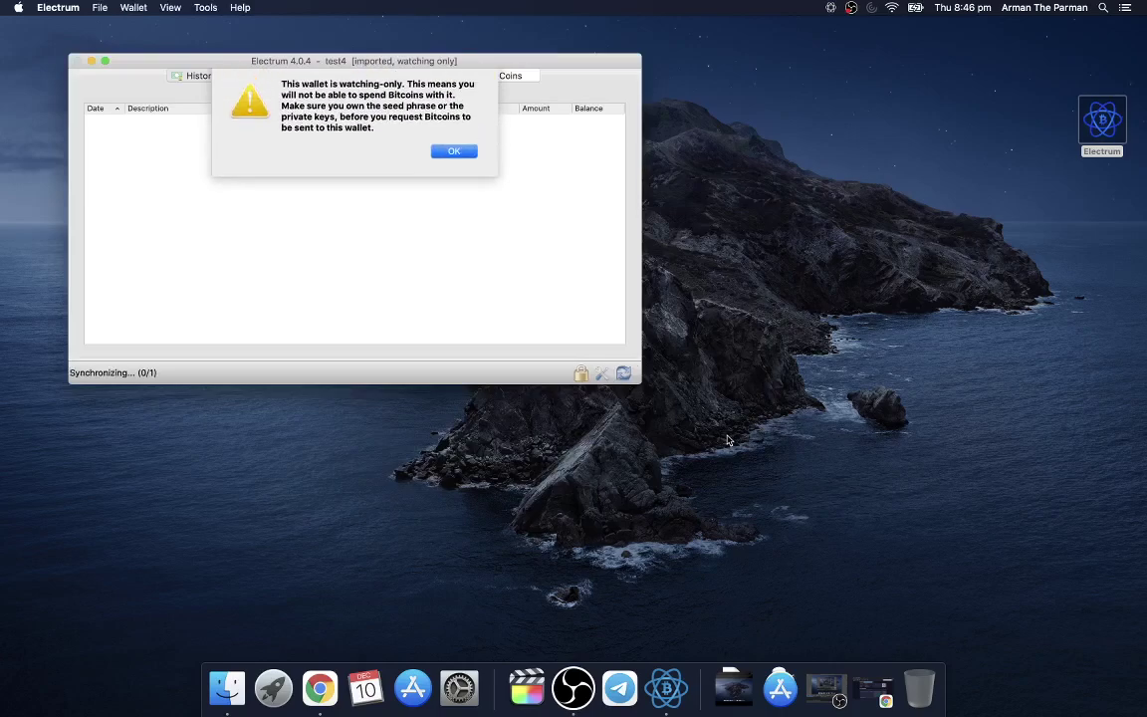
pyautogui.click(439, 151)
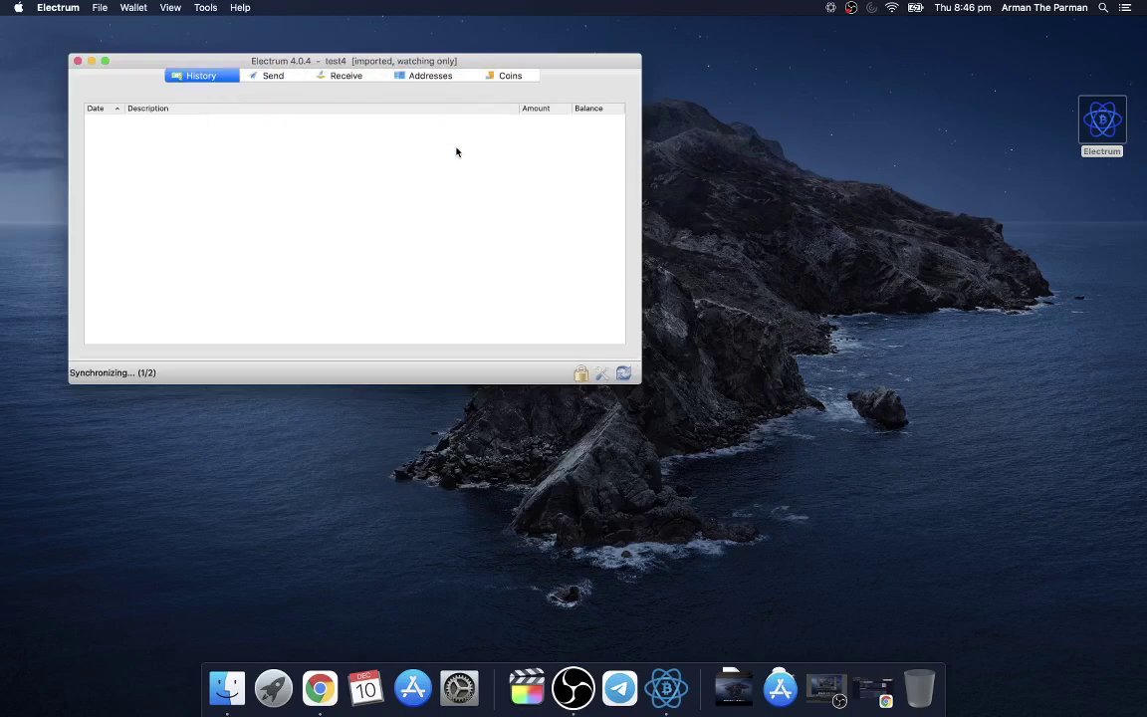
# View the wallet's addresses and its three coins totalling 84.64737 mBTC.
pyautogui.moveTo(388, 61); pyautogui.dragTo(501, 77)
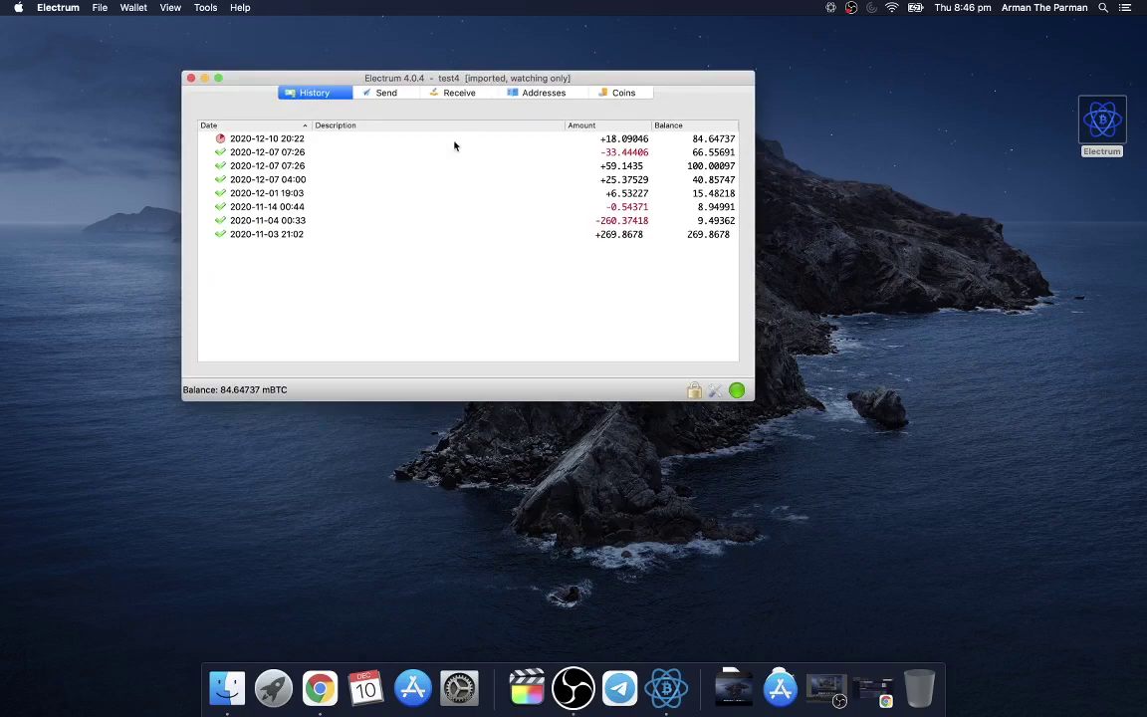
pyautogui.click(518, 99)
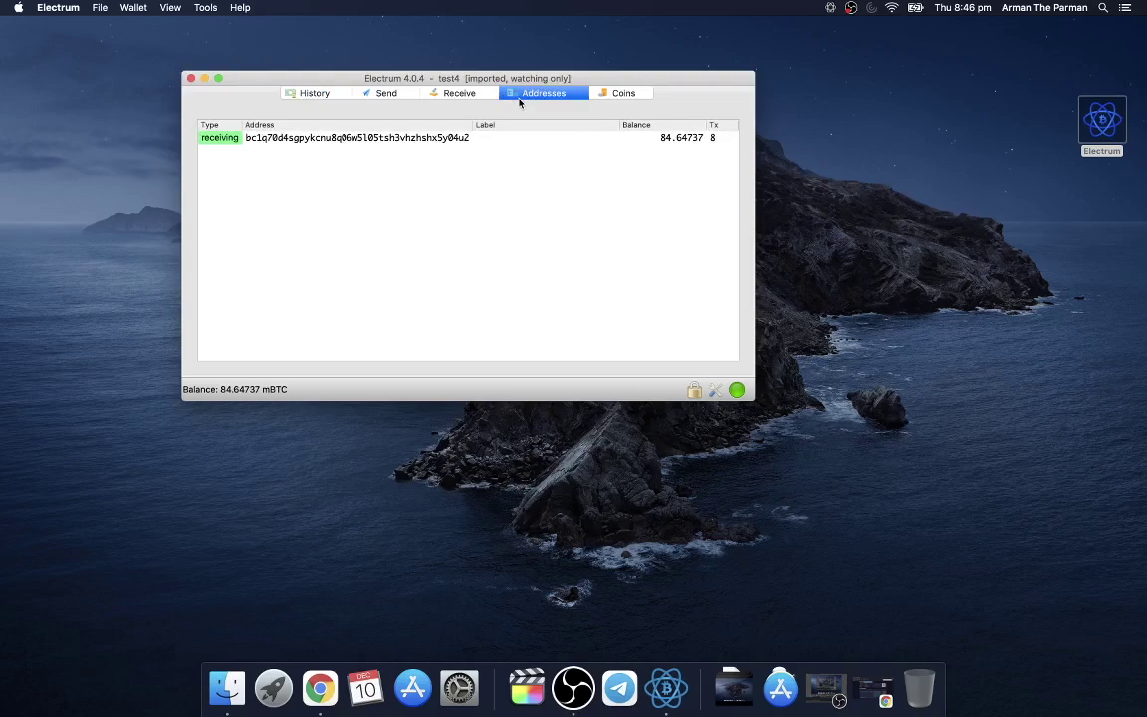
pyautogui.click(614, 94)
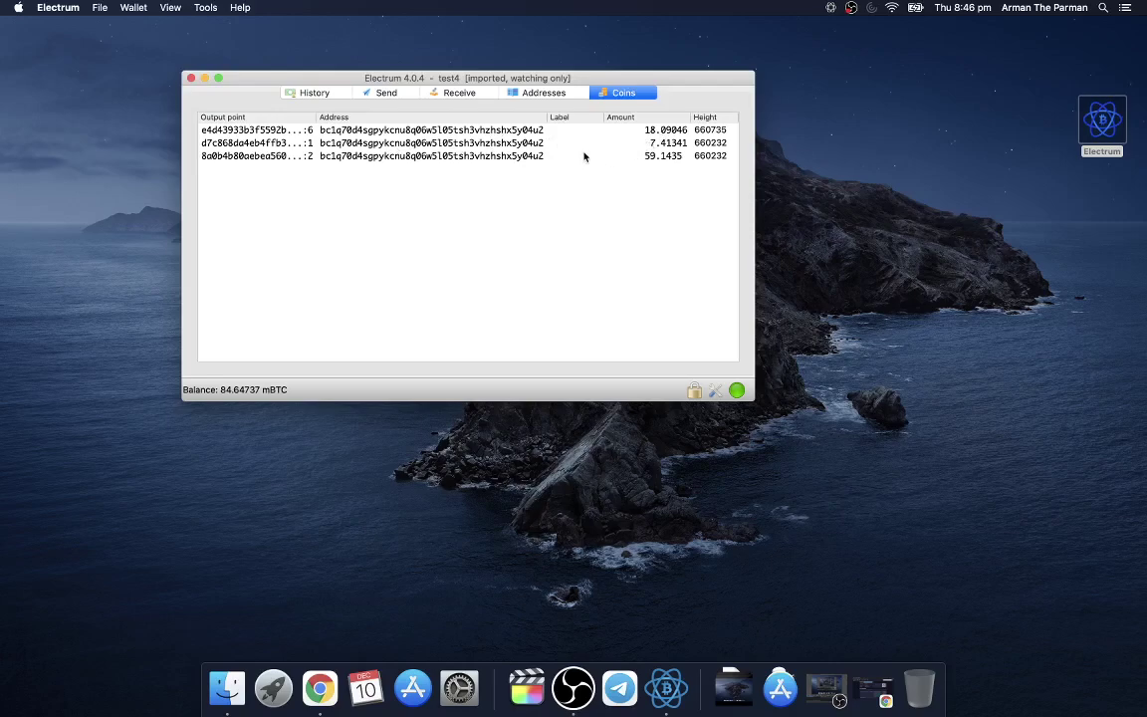
# Restrict coin control to the 59.1435 mBTC coin, then bring back the mempool.space address page.
pyautogui.click(377, 95)
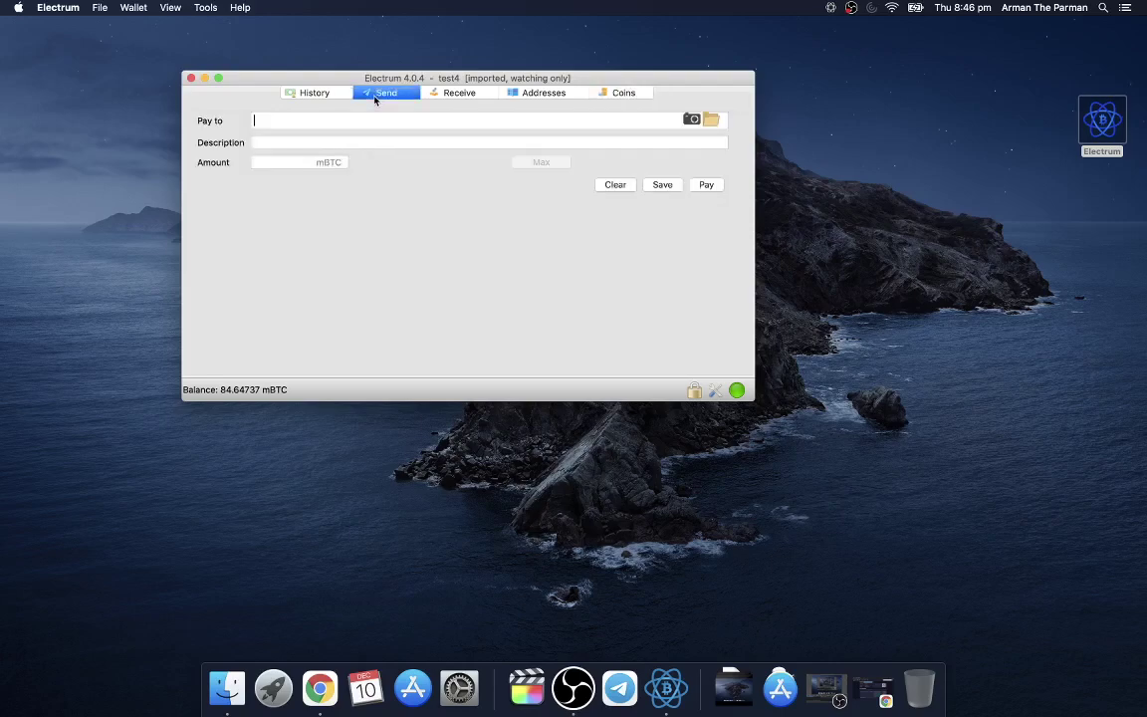
pyautogui.click(346, 121)
pyautogui.click(598, 97)
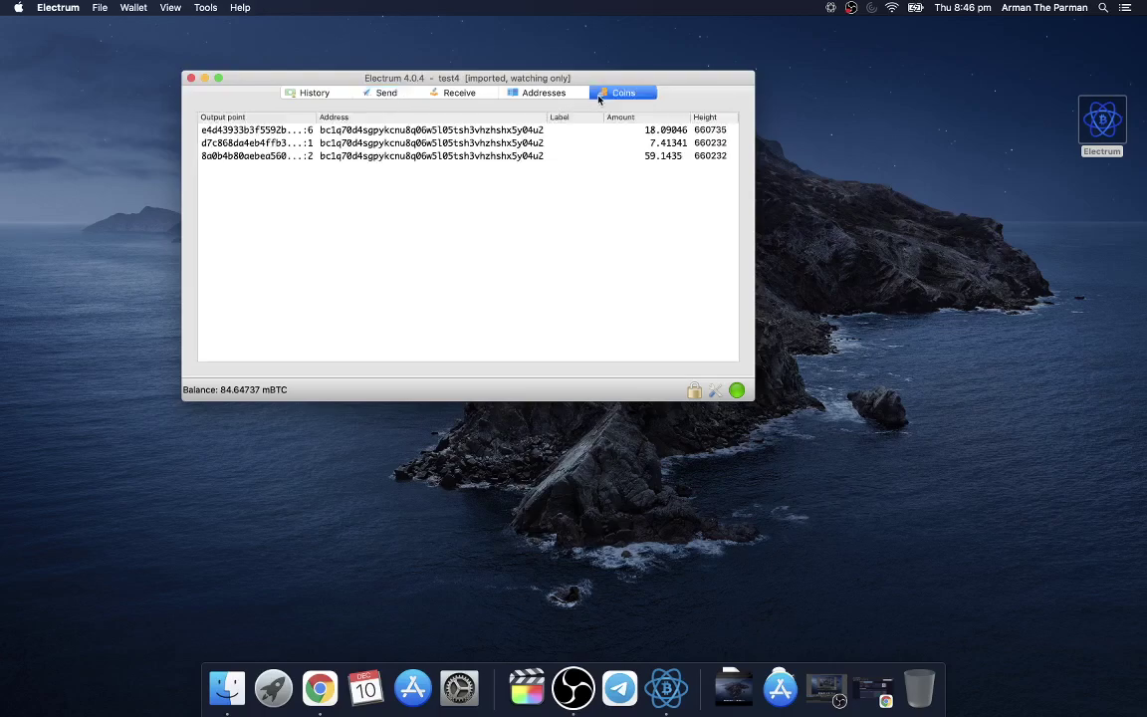
pyautogui.click(525, 155)
pyautogui.rightClick(527, 163)
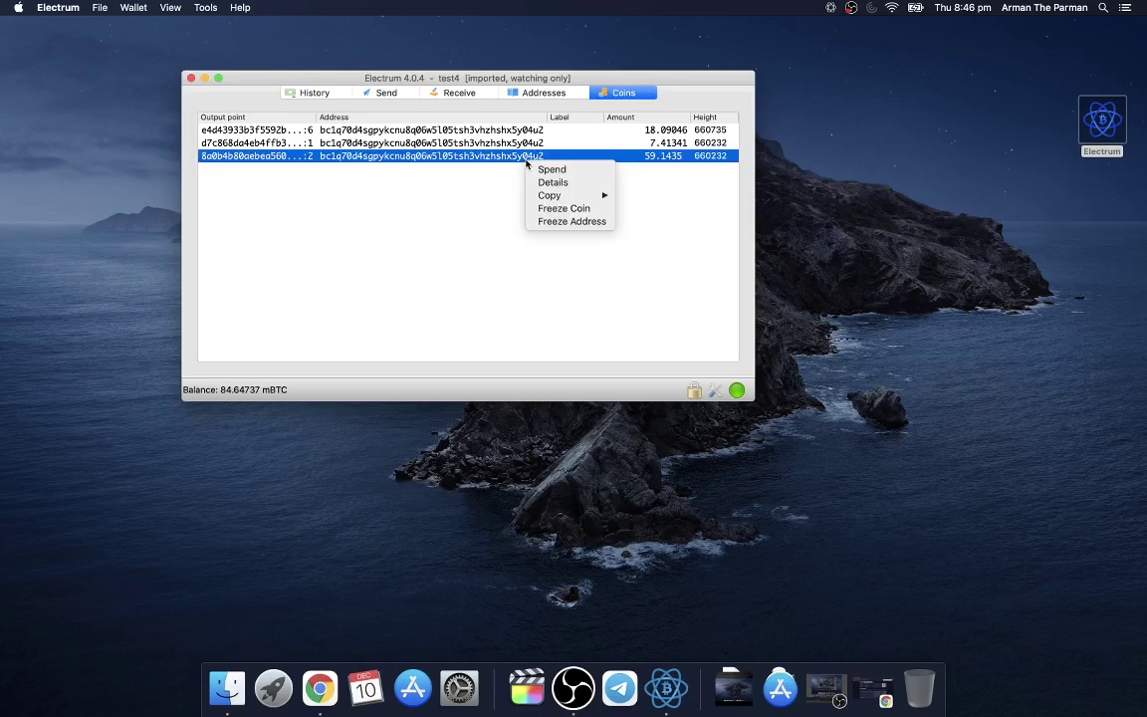
pyautogui.moveTo(554, 199)
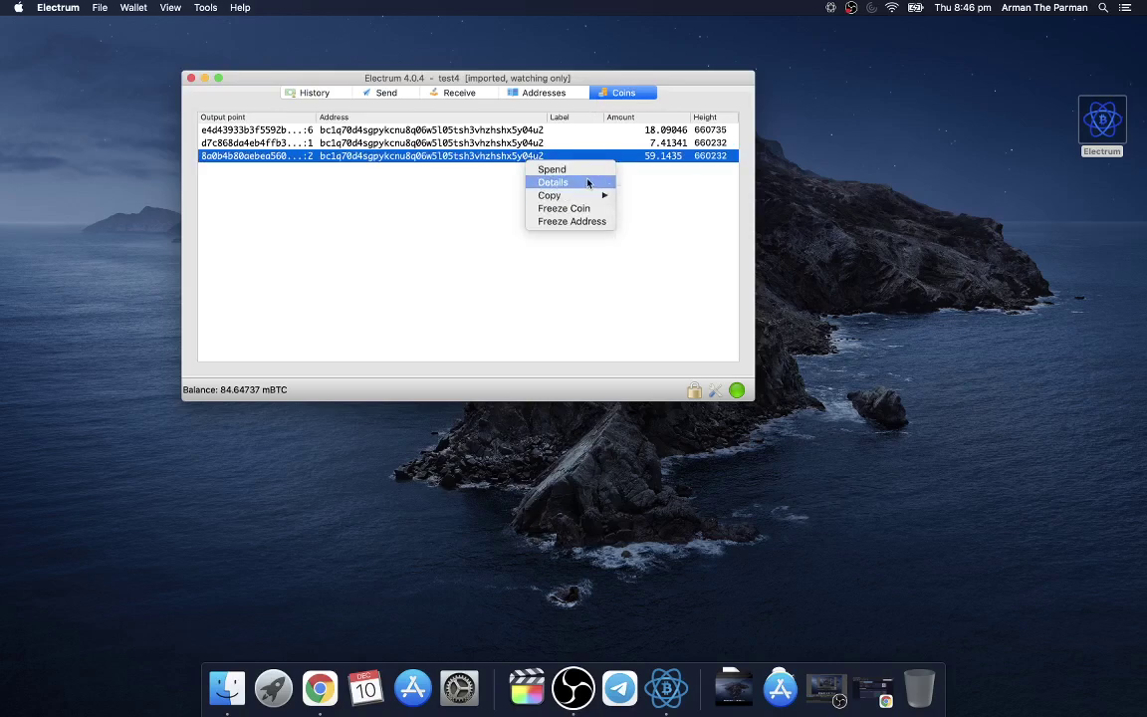
pyautogui.click(548, 169)
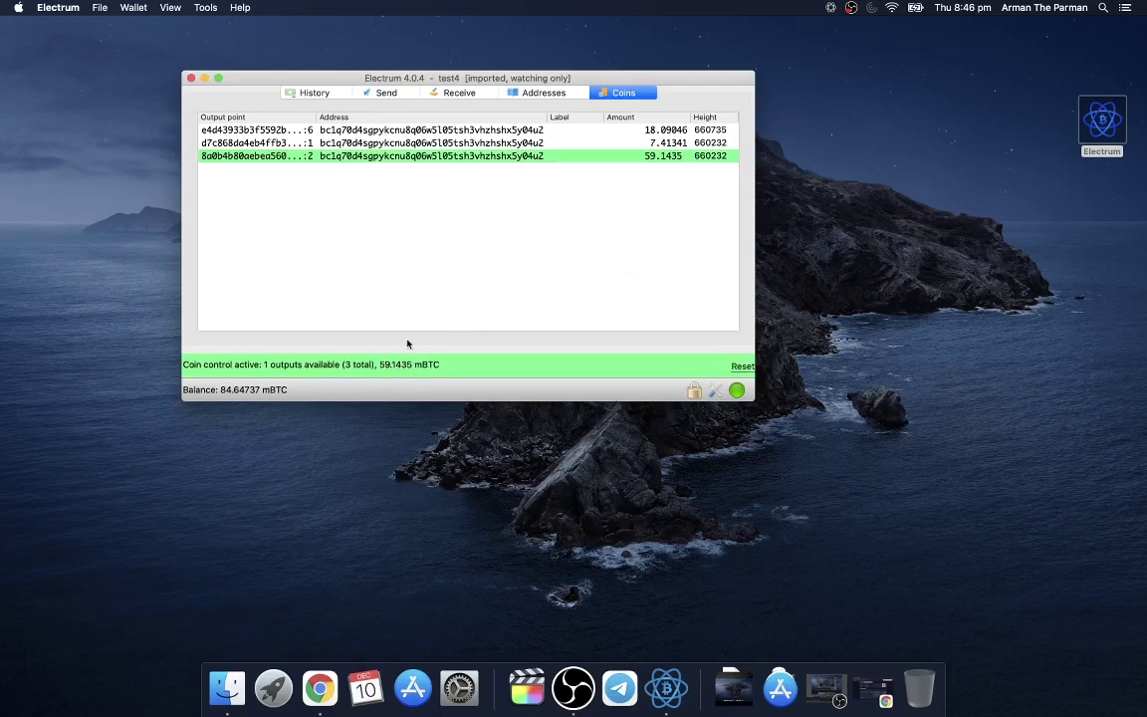
pyautogui.click(387, 94)
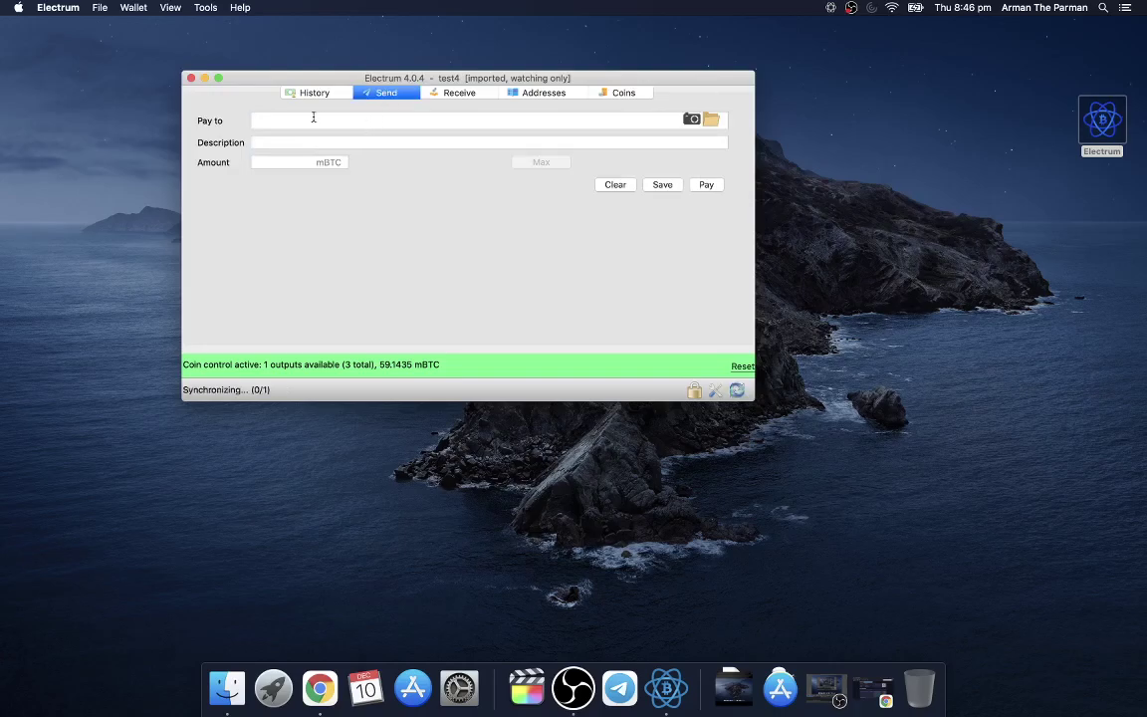
pyautogui.click(320, 687)
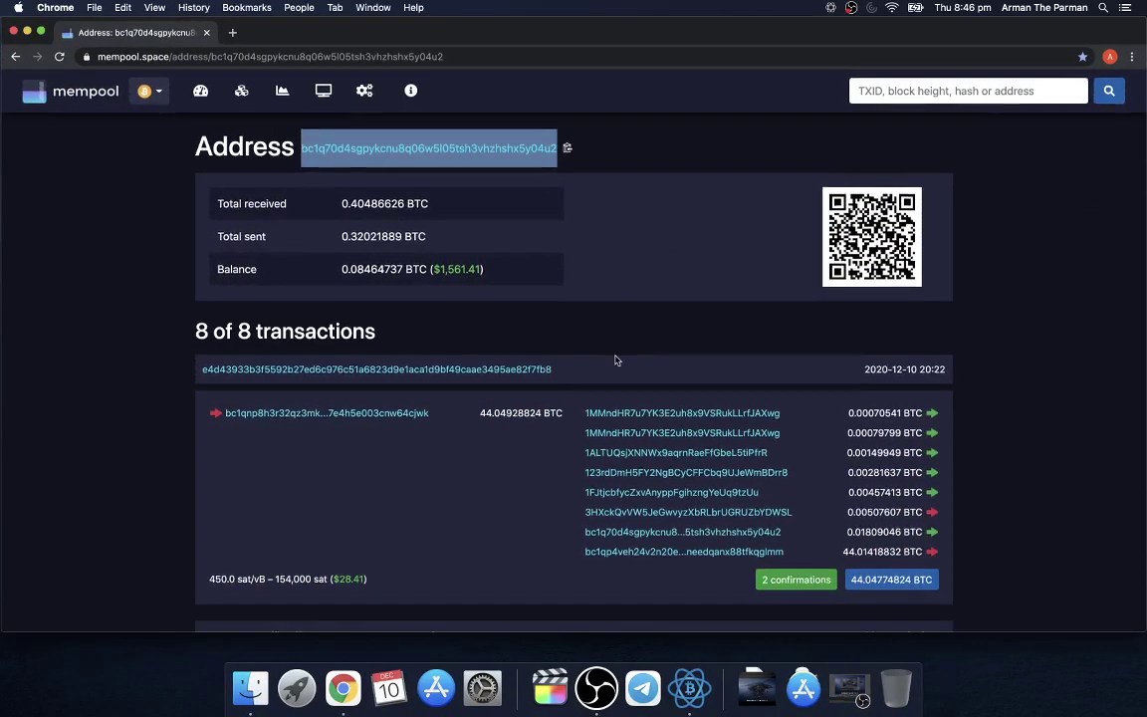
# Copy the first output address link from mempool.space and minimize the browser.
pyautogui.scroll(-5, 614, 358)
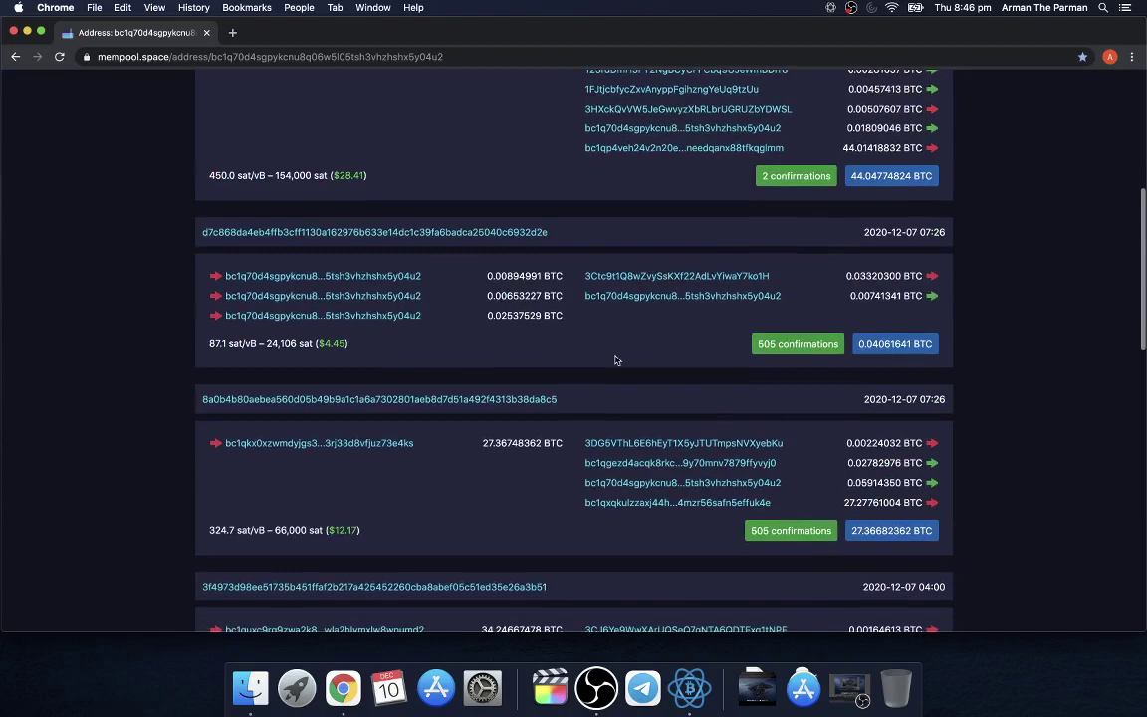
pyautogui.rightClick(663, 443)
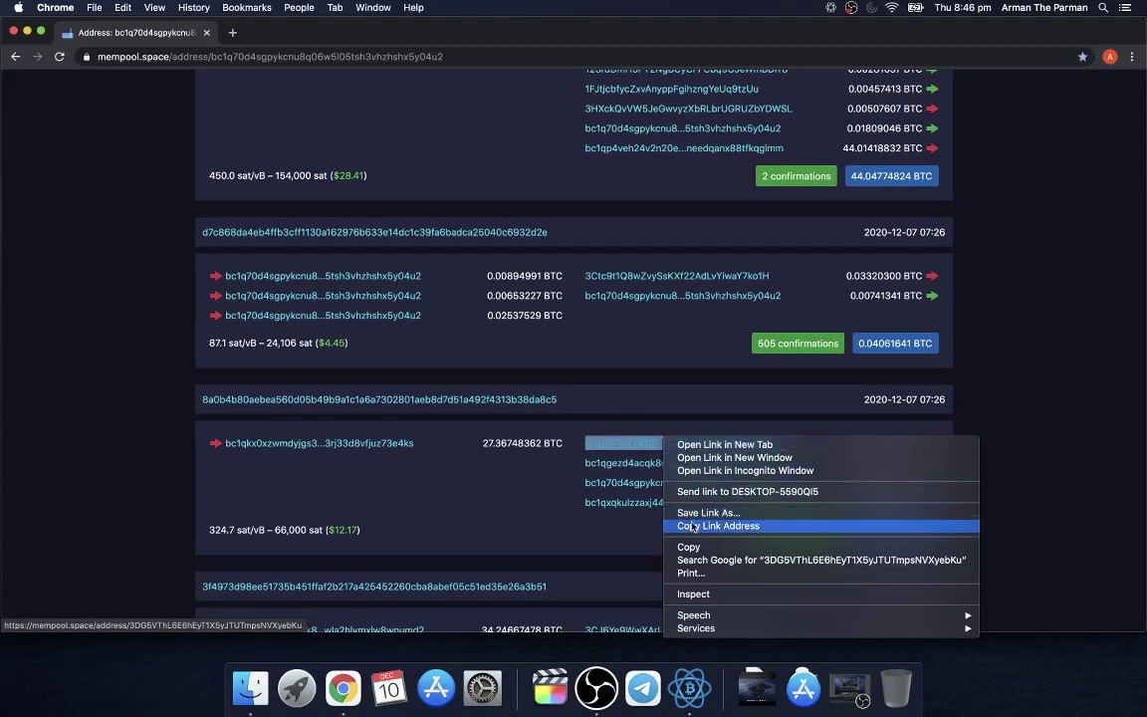
pyautogui.click(691, 548)
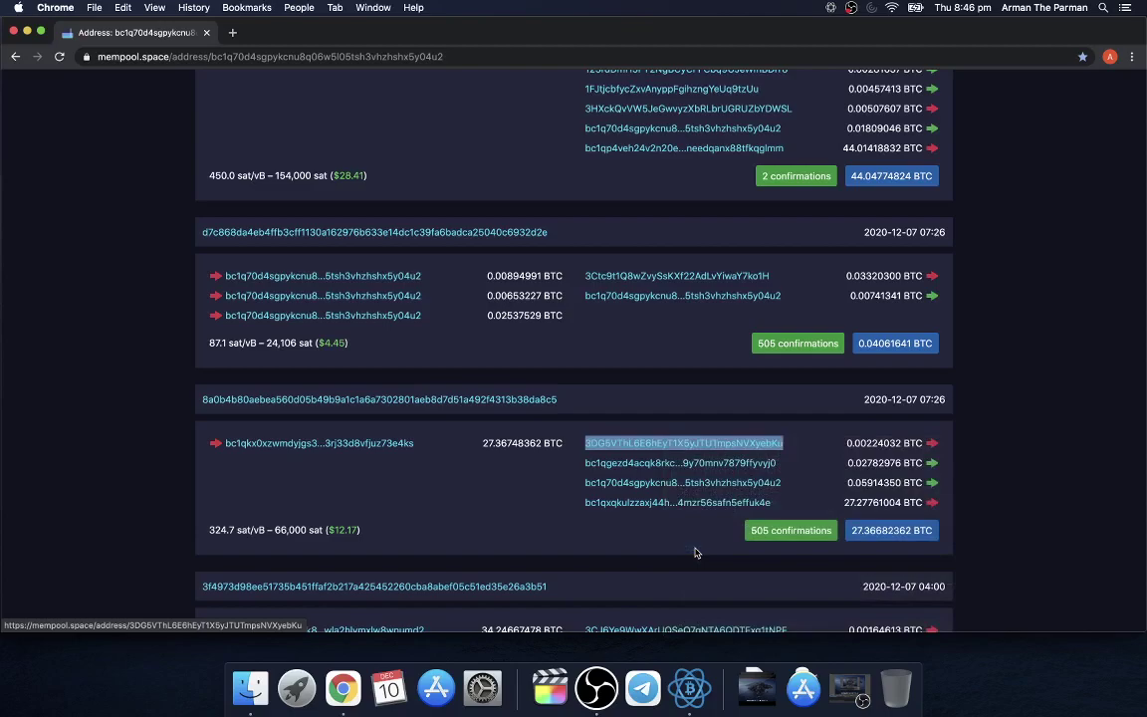
pyautogui.click(28, 32)
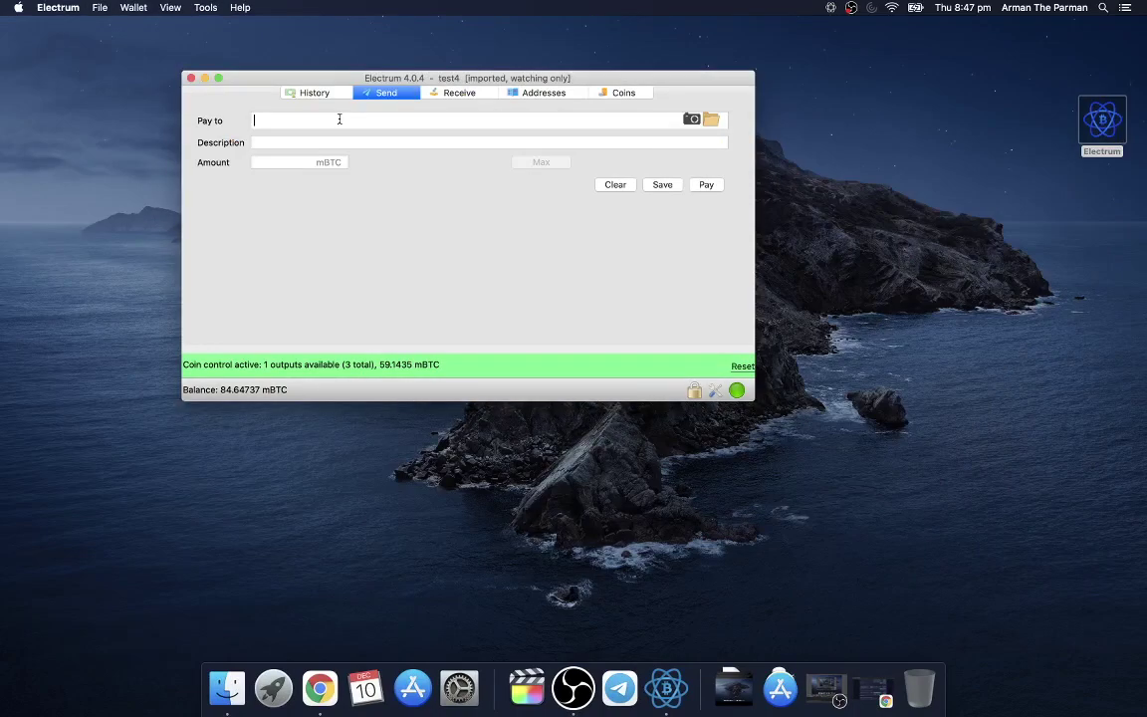
# Paste the copied address as recipient and set the payment amount to 6.15 mBTC.
pyautogui.click(338, 118)
pyautogui.press('super+v')
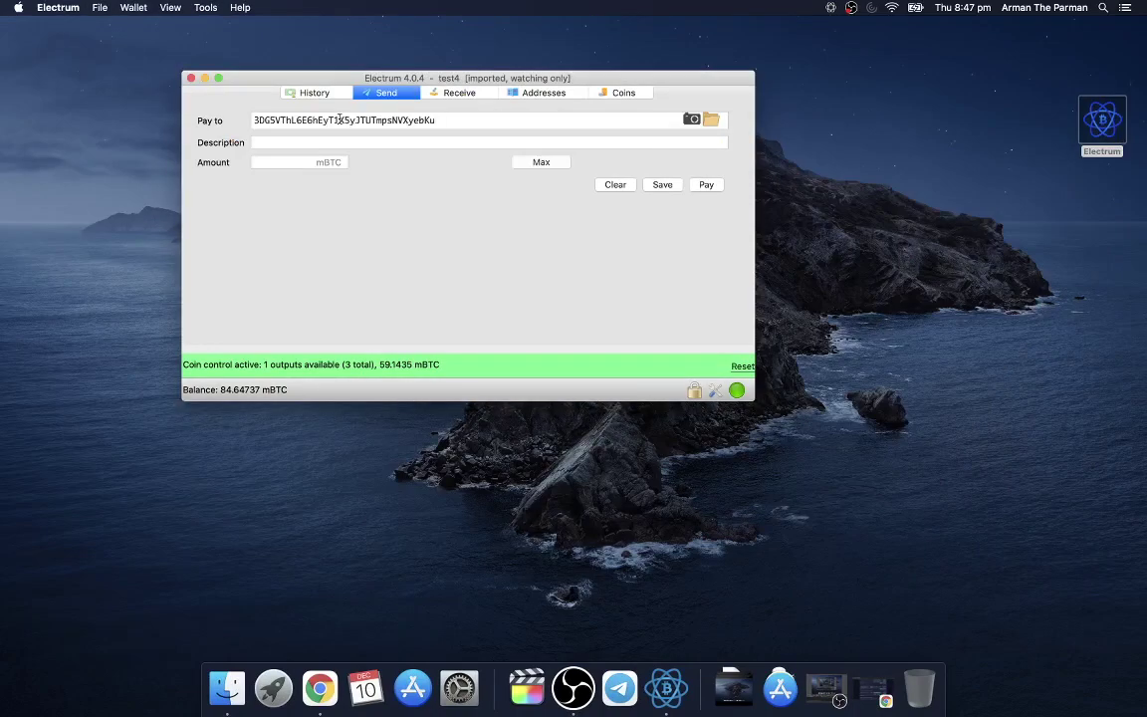
pyautogui.click(289, 161)
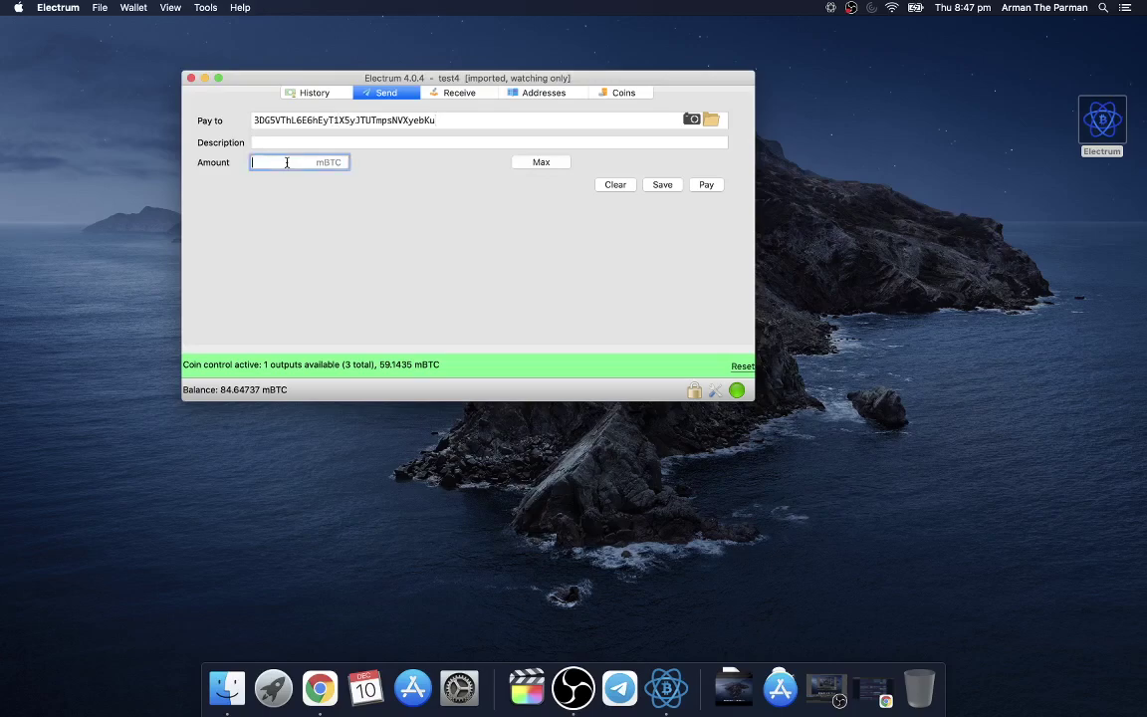
pyautogui.click(533, 164)
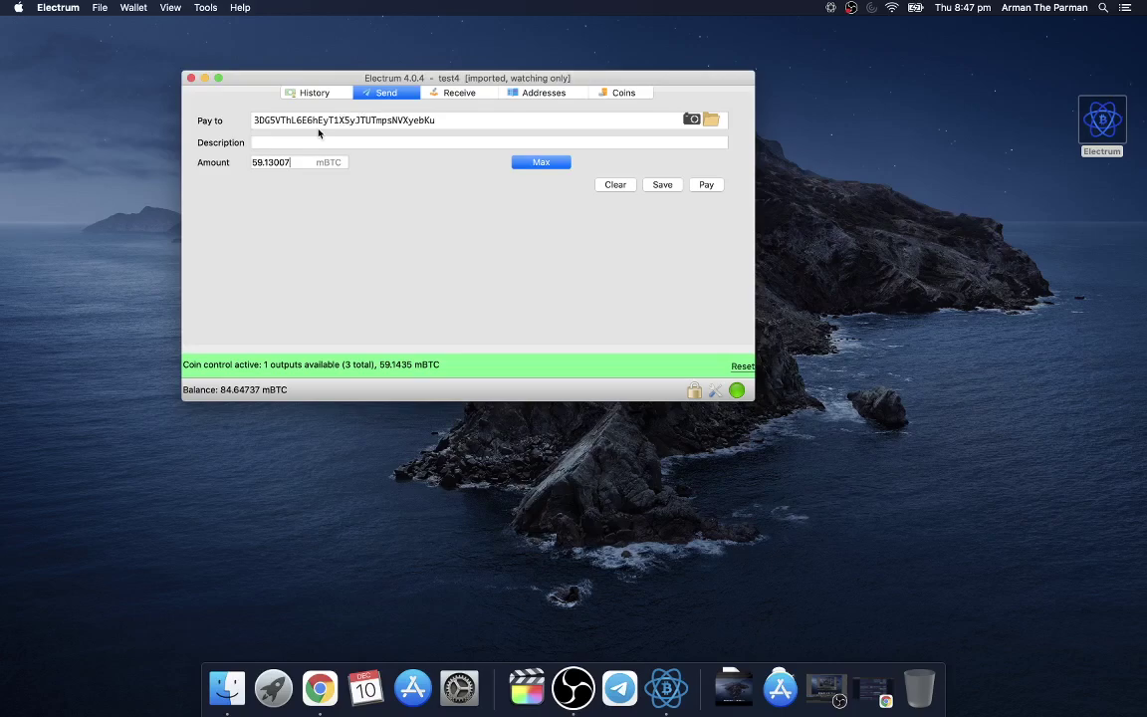
pyautogui.moveTo(288, 162); pyautogui.dragTo(269, 163)
pyautogui.press('BackSpace')
pyautogui.press('BackSpace')
pyautogui.press('BackSpace')
pyautogui.press('BackSpace')
pyautogui.press('BackSpace')
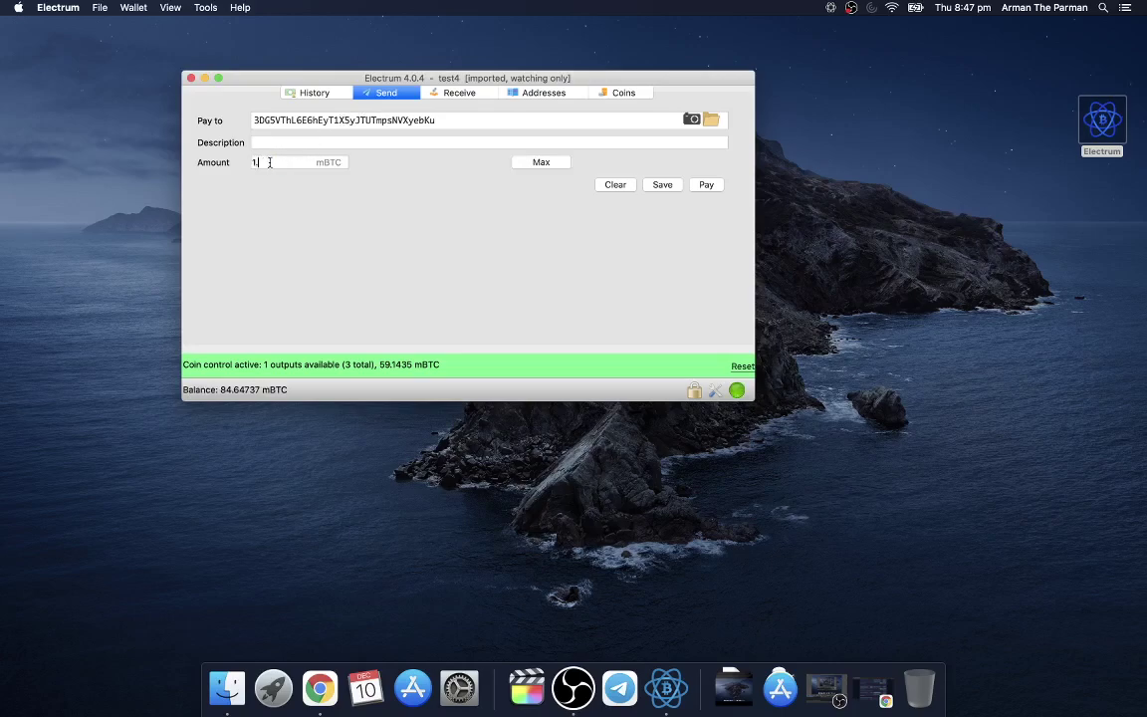
pyautogui.write('1.0')
pyautogui.press('BackSpace')
pyautogui.press('BackSpace')
# Open the Advanced Create transaction editor for the 6.15 mBTC payment and reposition it.
pyautogui.click(704, 186)
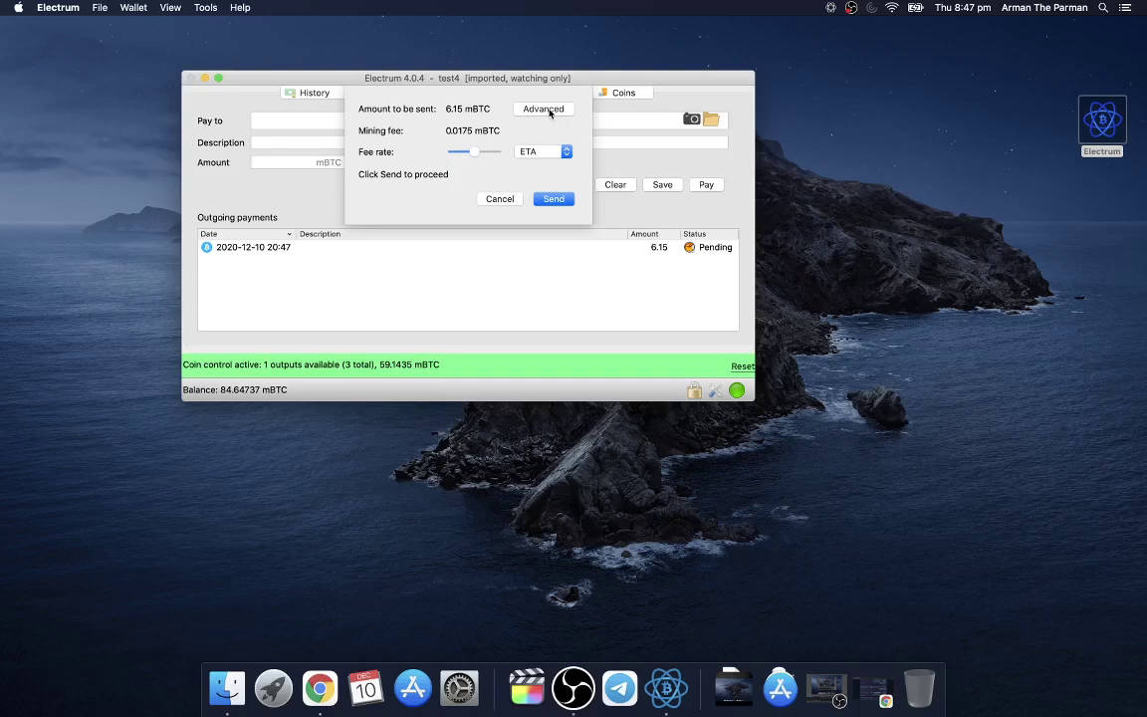
pyautogui.click(546, 109)
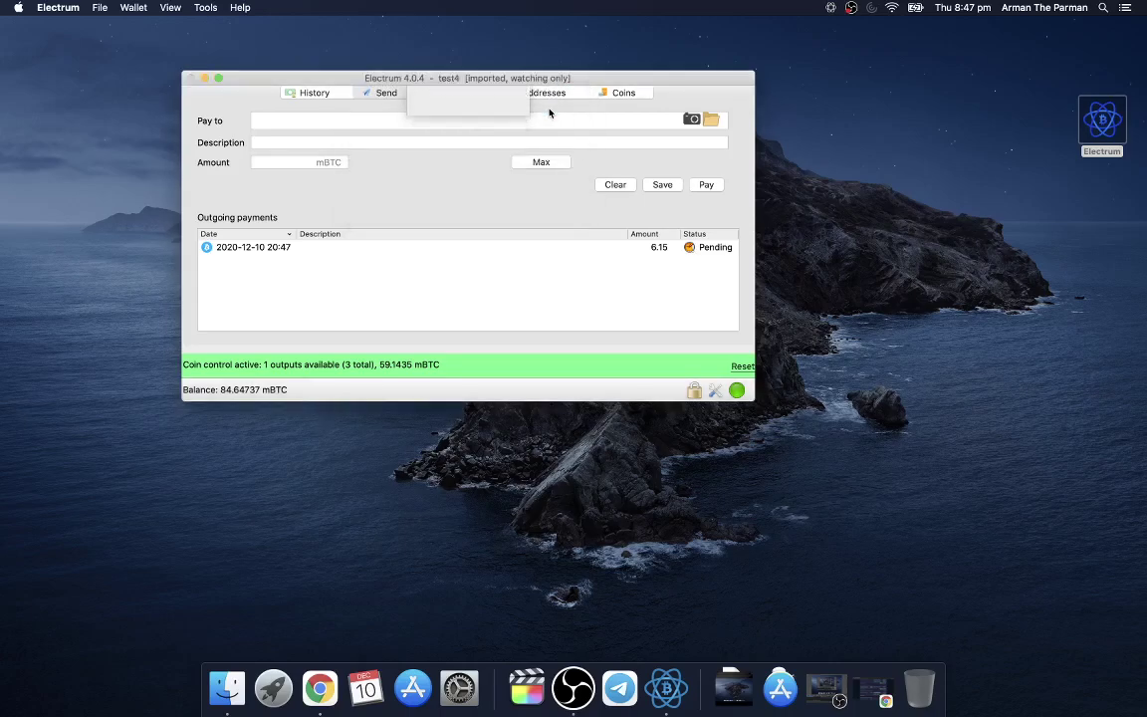
pyautogui.moveTo(548, 117); pyautogui.dragTo(483, 66)
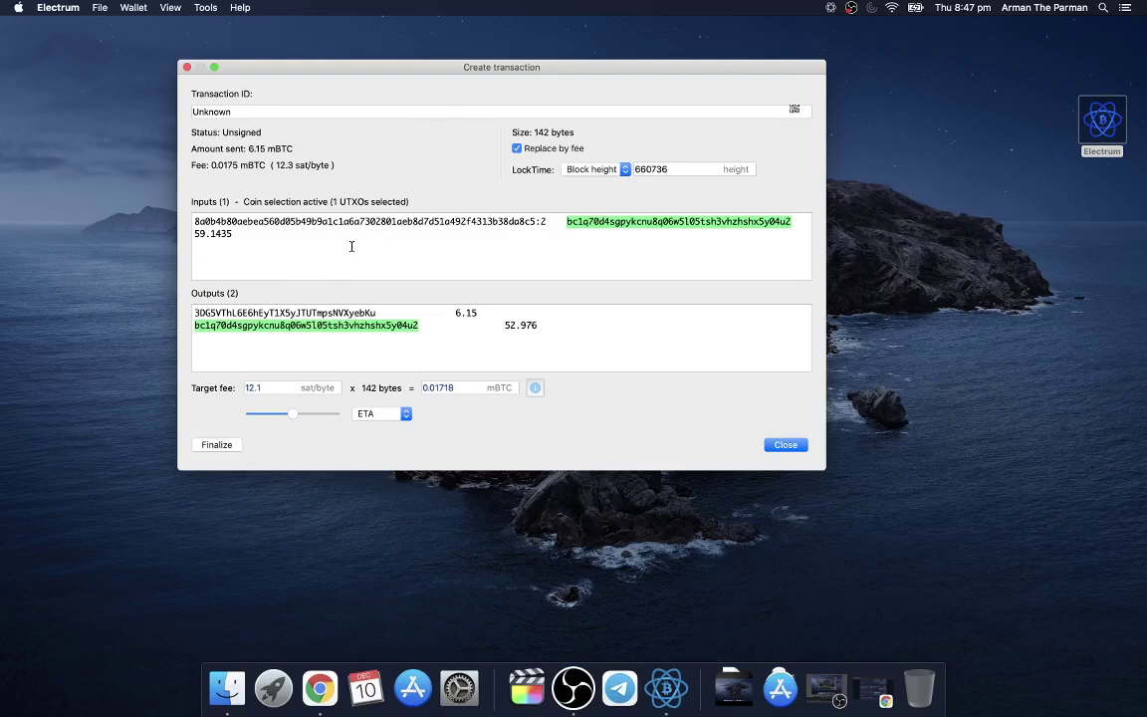
# Review the input transaction ID, the 6.15 payment output, and the change amount and address.
pyautogui.moveTo(251, 222); pyautogui.dragTo(417, 226)
pyautogui.click(671, 230)
pyautogui.doubleClick(474, 314)
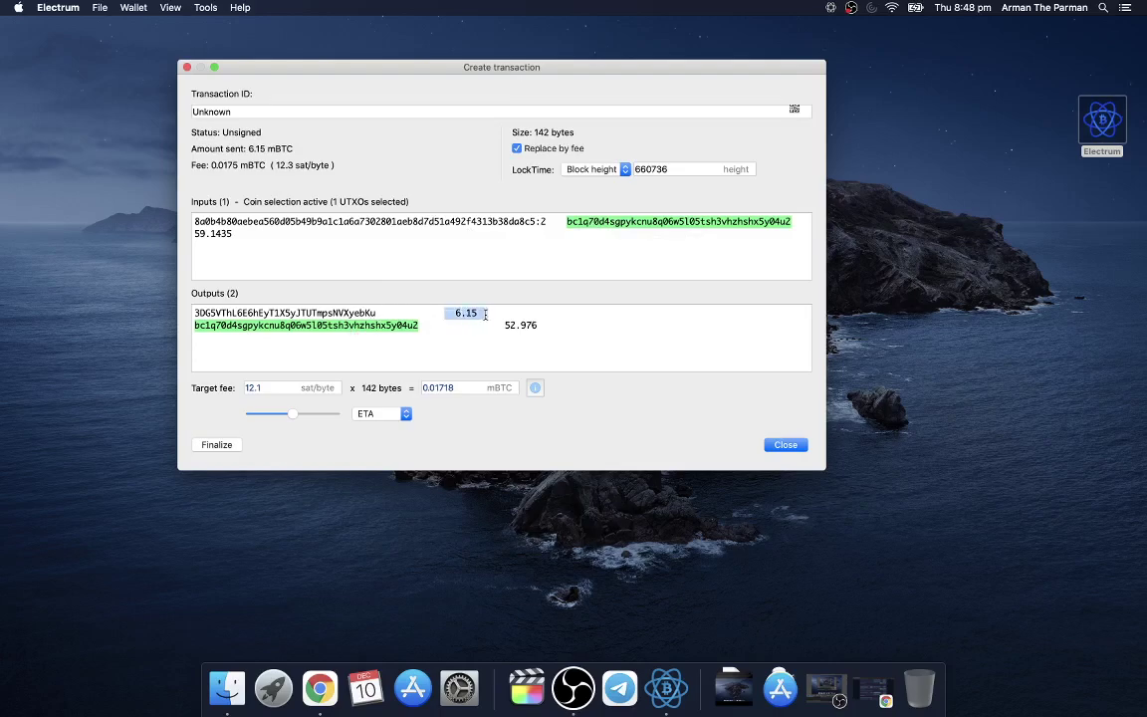
pyautogui.click(221, 313)
pyautogui.moveTo(451, 317); pyautogui.dragTo(538, 326)
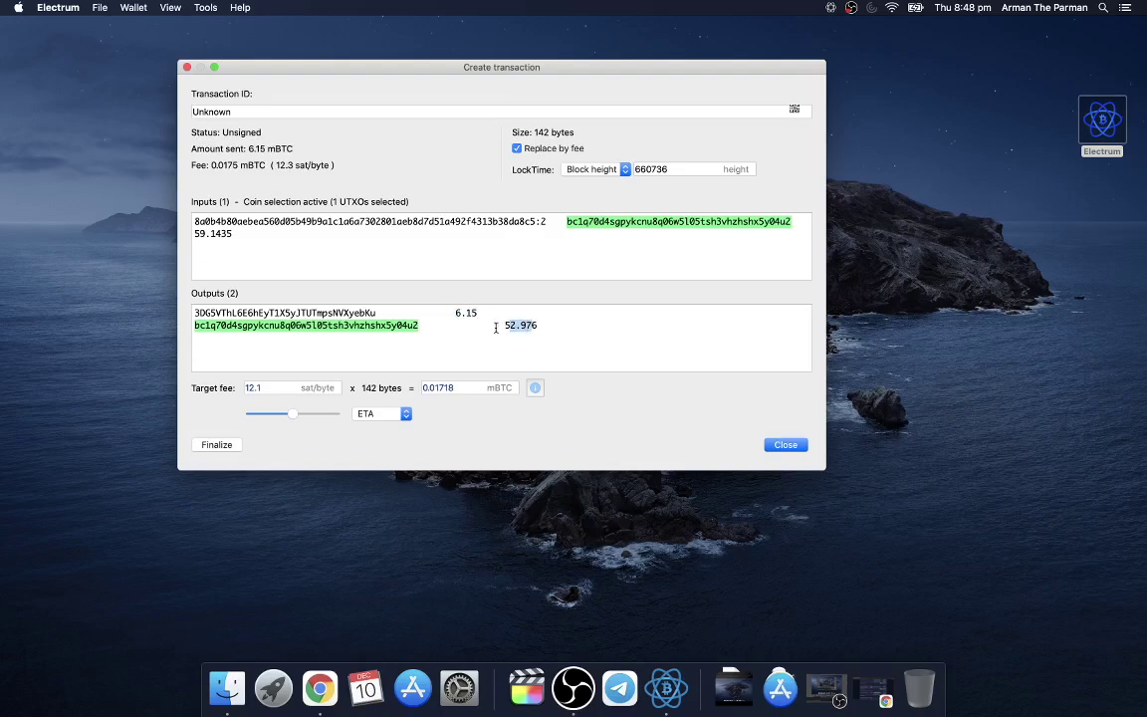
pyautogui.click(403, 336)
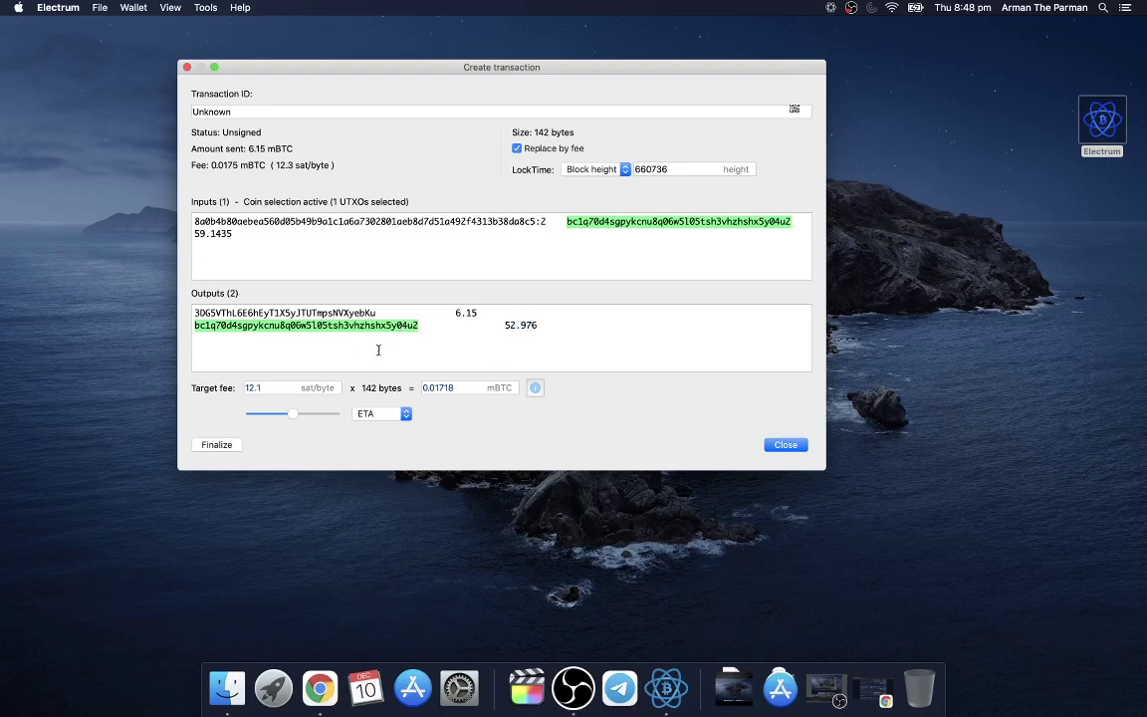
pyautogui.moveTo(196, 325); pyautogui.dragTo(273, 329)
pyautogui.click(376, 348)
# Set the target fee rate to 1.2 sat/byte, a 0.0017 mBTC fee.
pyautogui.moveTo(290, 418); pyautogui.dragTo(247, 416)
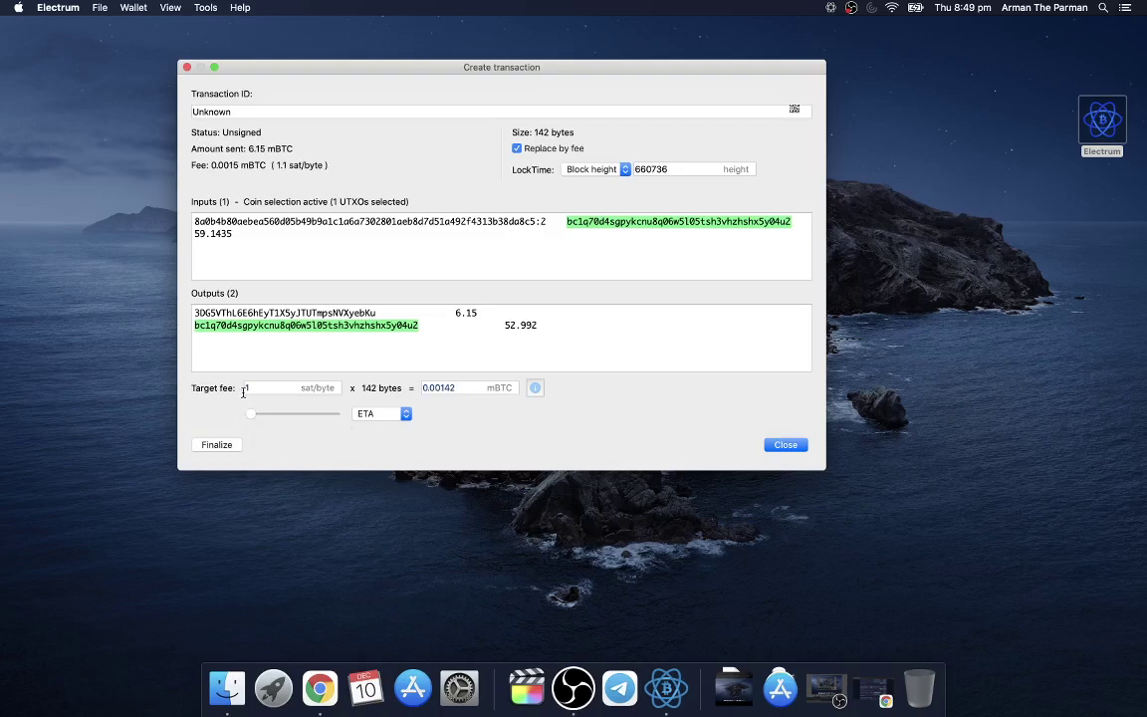
pyautogui.click(247, 389)
pyautogui.write('.2')
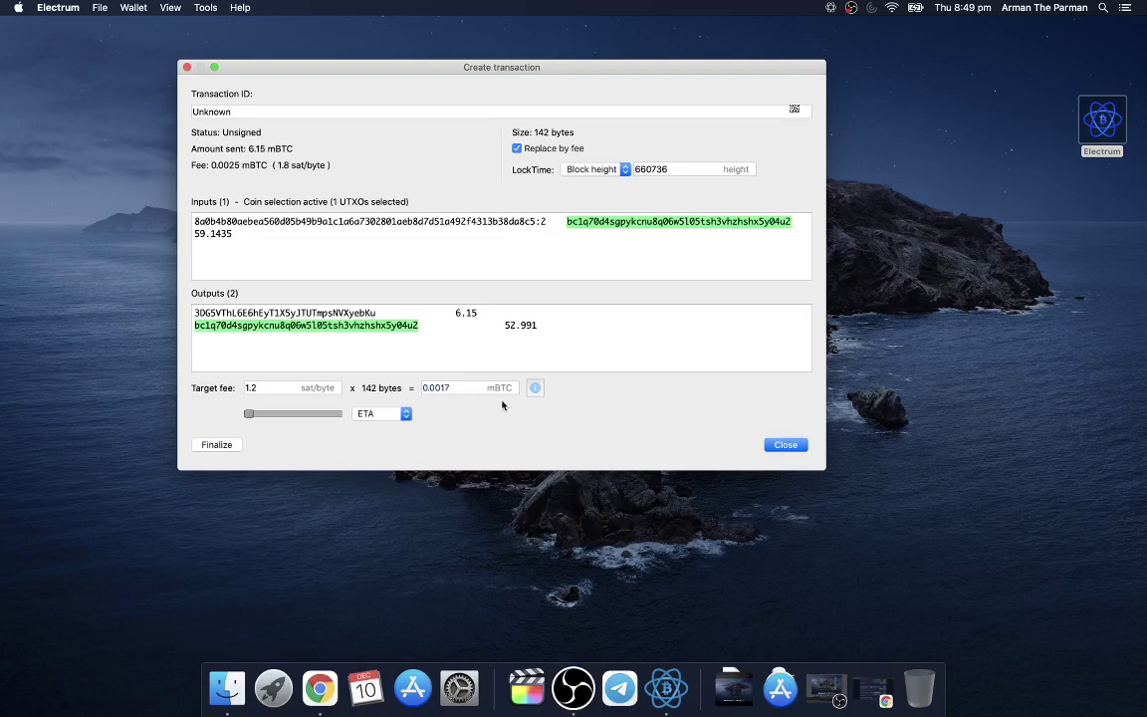
# Change Electrum's base unit from mBTC to BTC in Preferences.
pyautogui.click(207, 8)
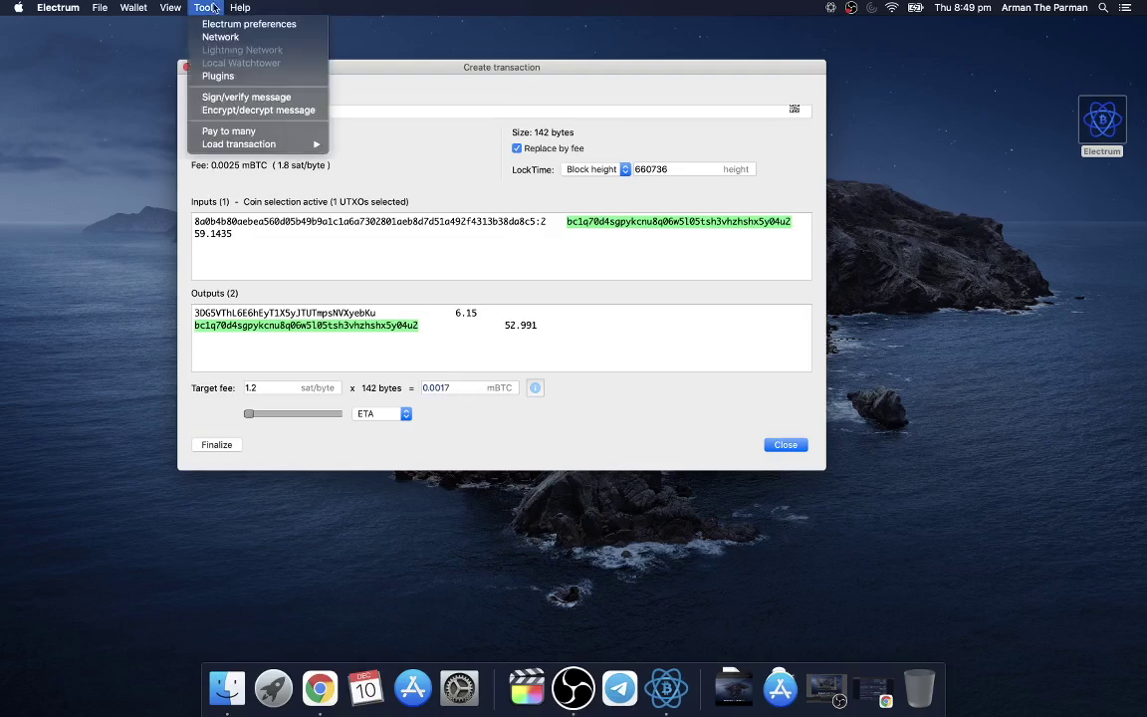
pyautogui.click(229, 24)
pyautogui.click(513, 177)
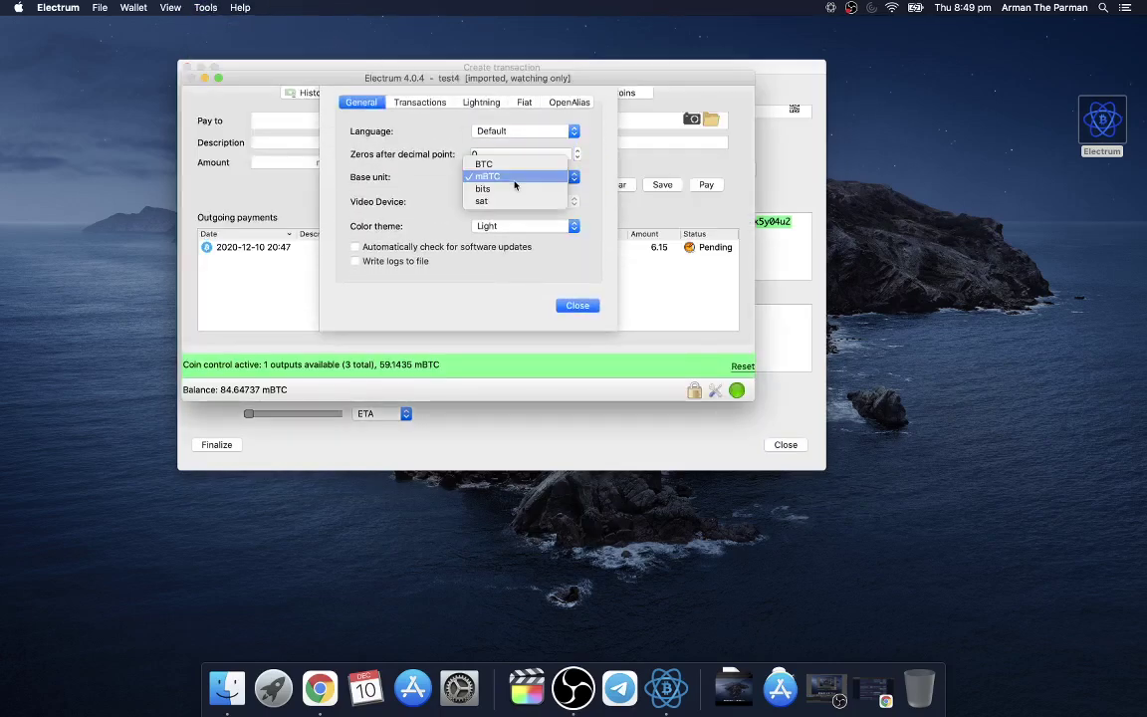
pyautogui.click(488, 164)
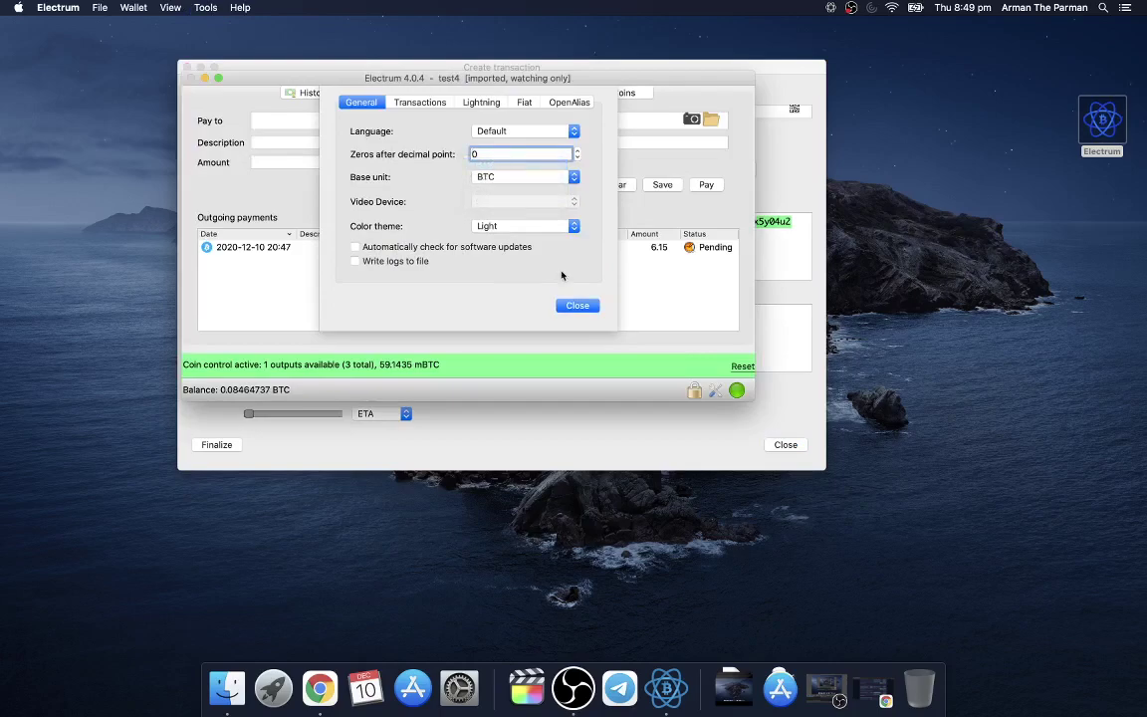
pyautogui.click(578, 305)
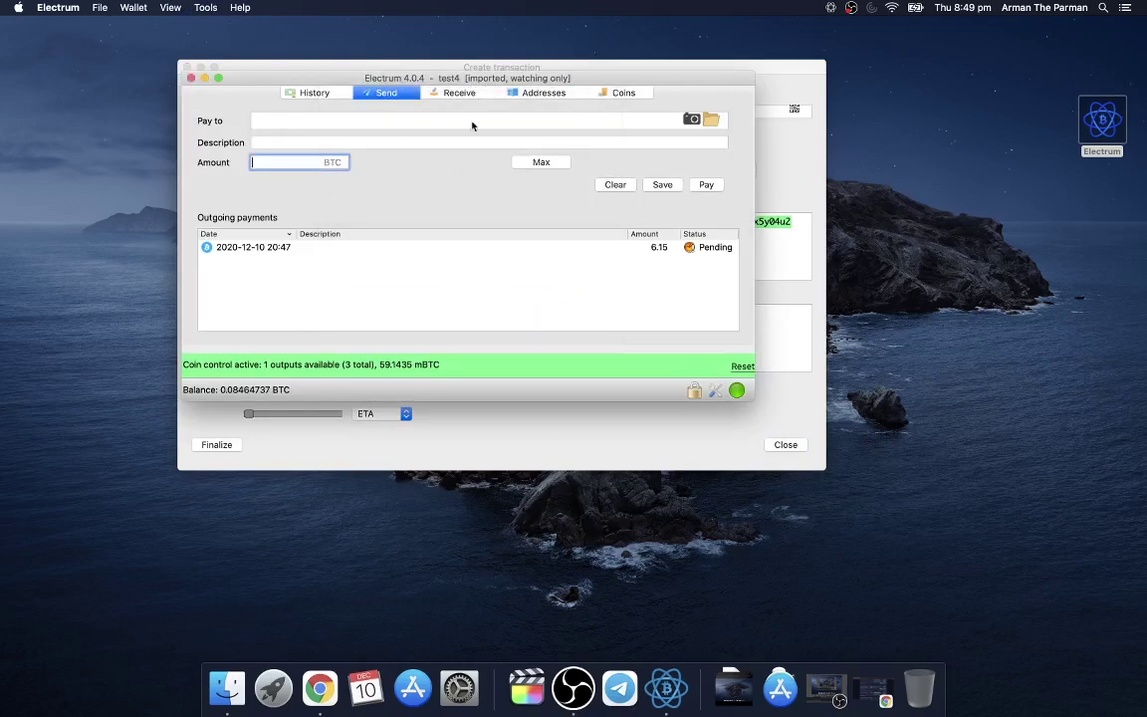
# Bring the Create transaction window forward and lower the fee back to 1 sat/byte.
pyautogui.moveTo(479, 86); pyautogui.dragTo(456, 160)
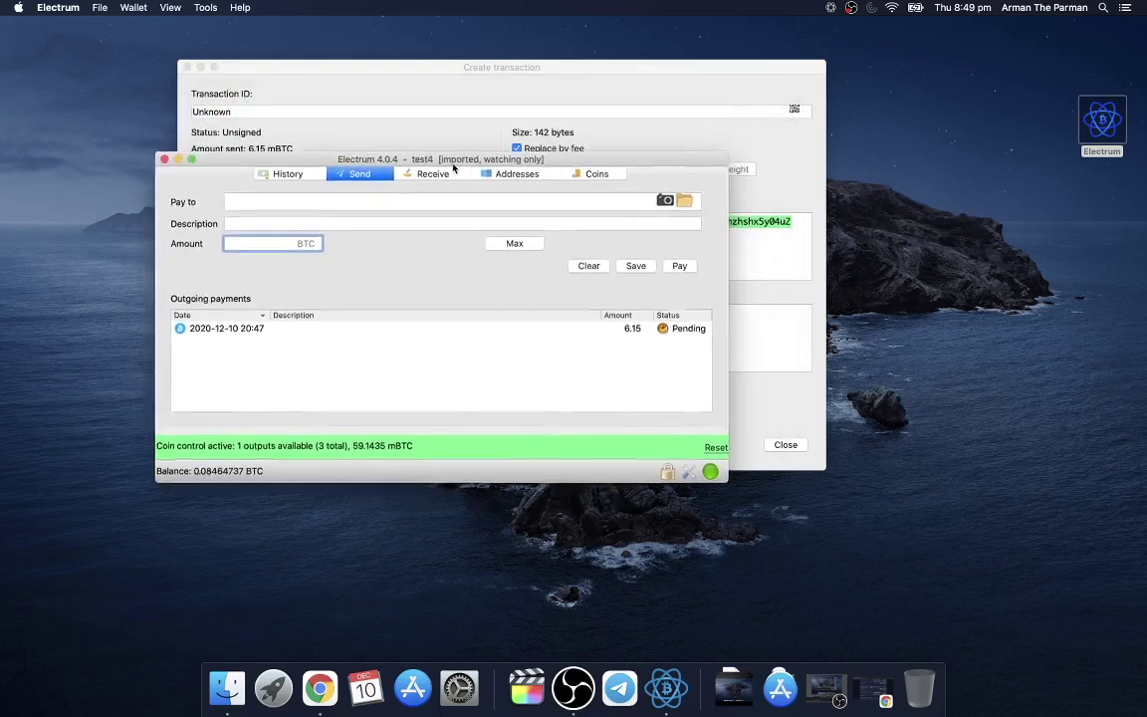
pyautogui.click(448, 72)
pyautogui.moveTo(434, 71); pyautogui.dragTo(425, 87)
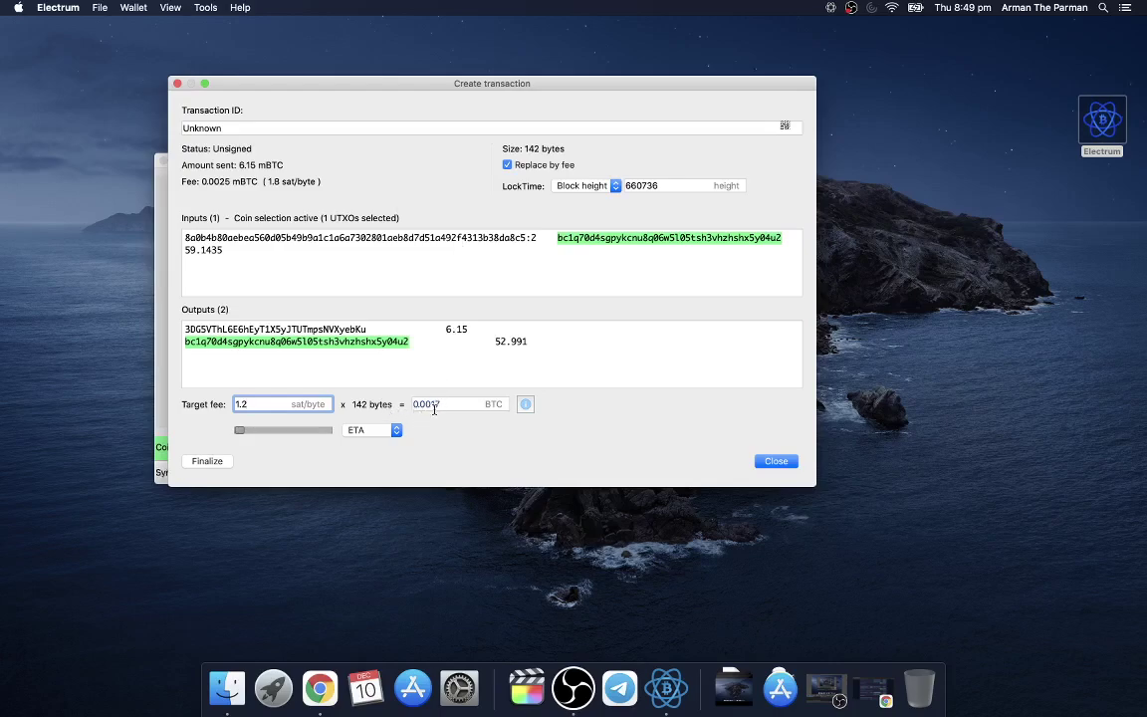
pyautogui.moveTo(239, 434); pyautogui.dragTo(223, 433)
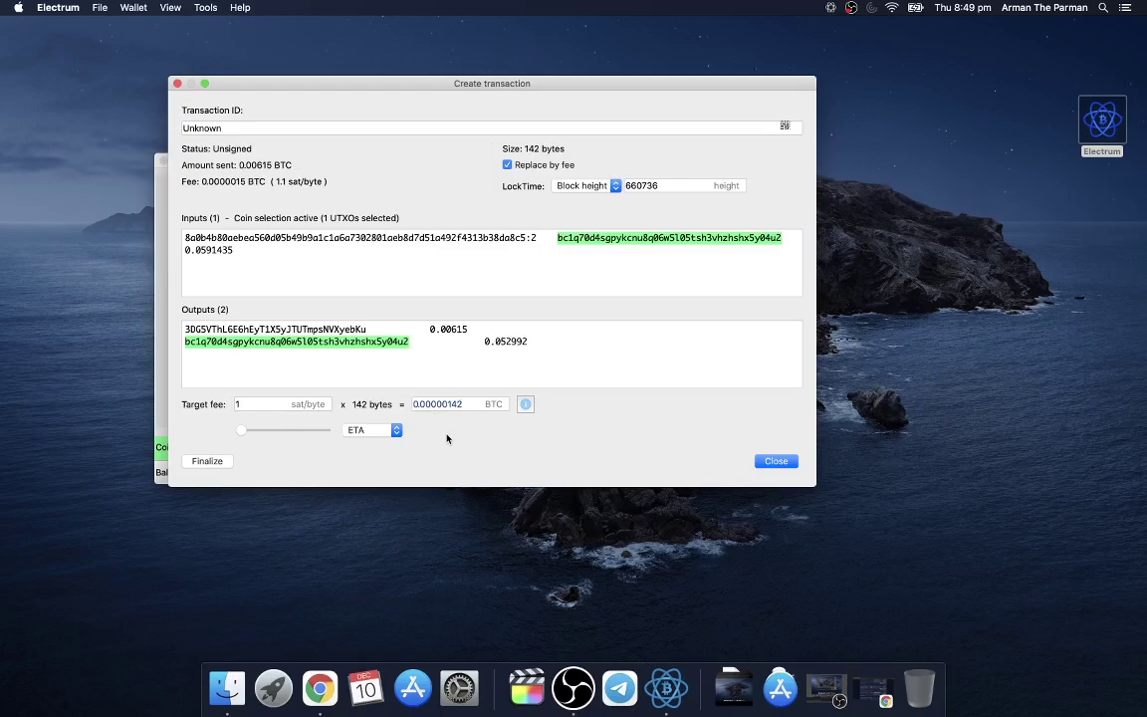
# Finalize the unsigned transaction, leaving a 0.0000015 BTC (1.1 sat/byte) fee.
pyautogui.click(206, 462)
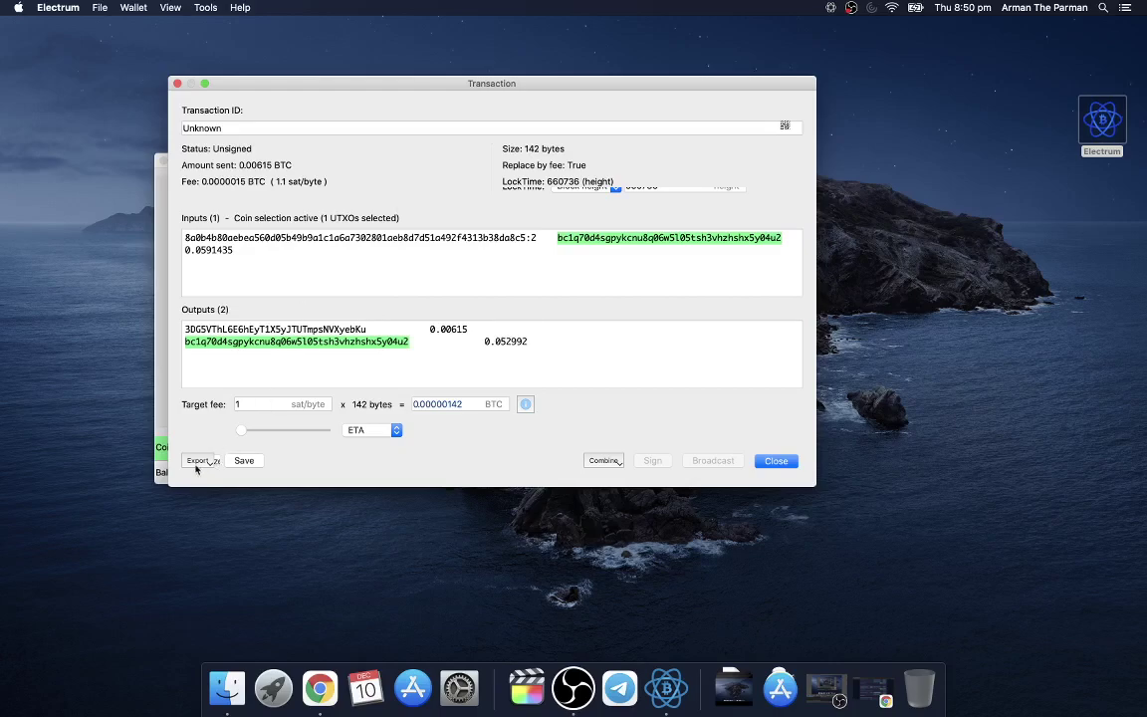
# Export the transaction to the Desktop as test4-20201210-2050.psbt and acknowledge the success message.
pyautogui.click(196, 464)
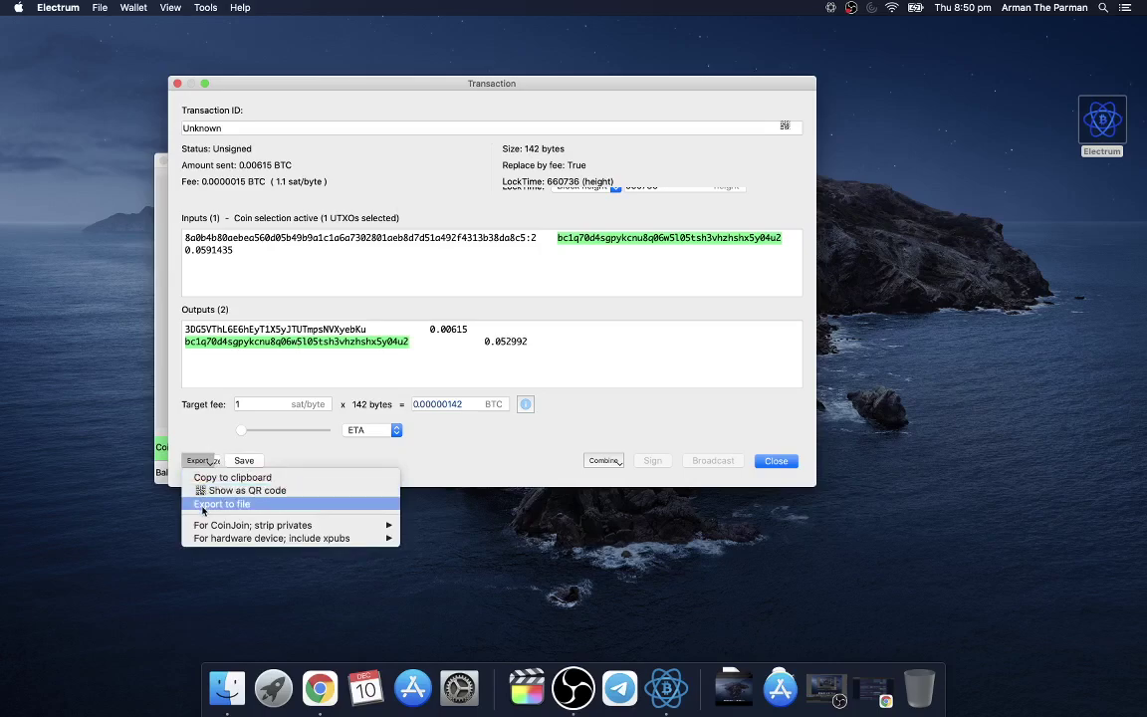
pyautogui.click(195, 504)
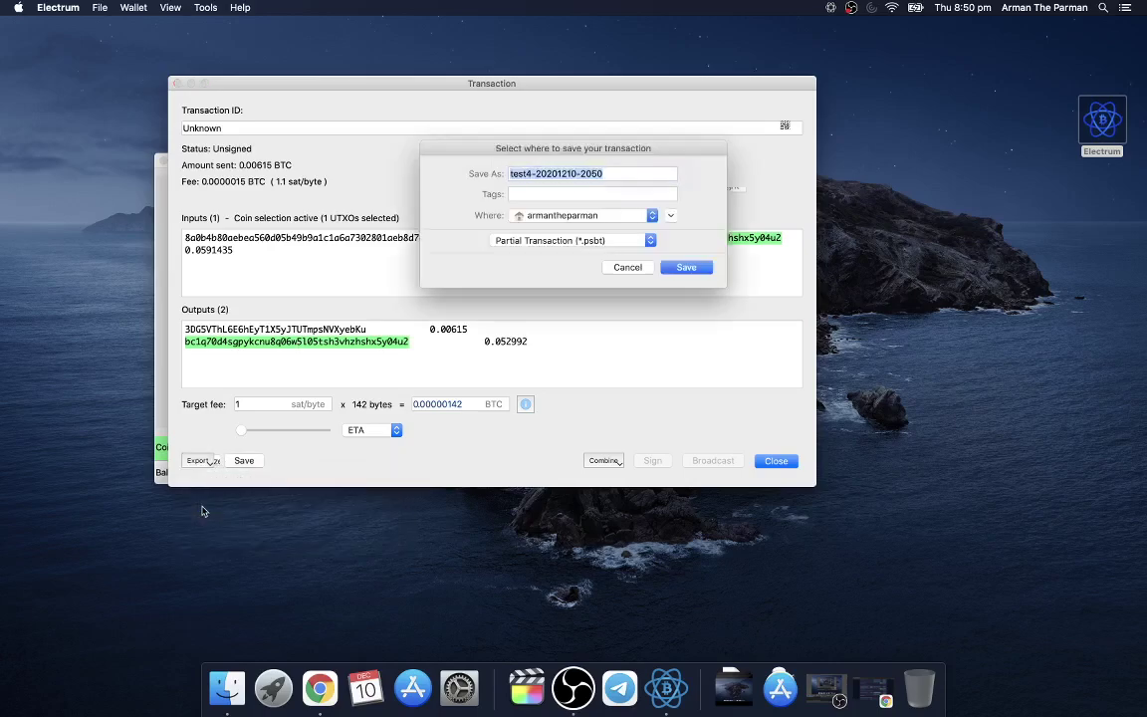
pyautogui.click(583, 216)
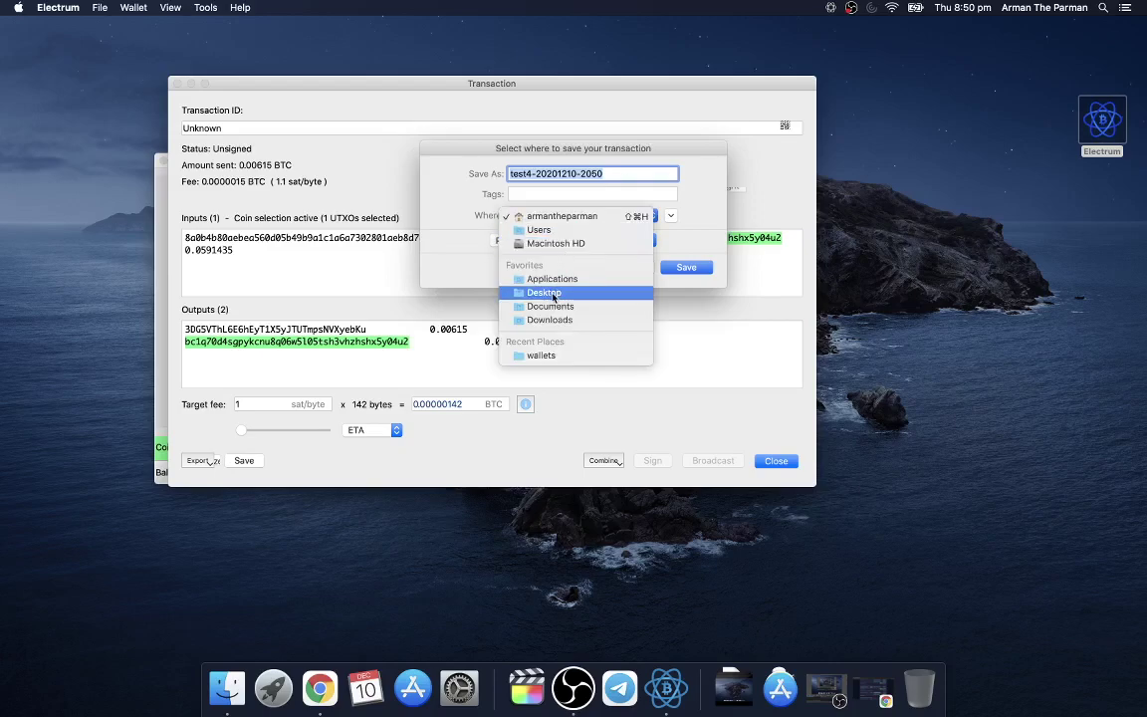
pyautogui.click(554, 295)
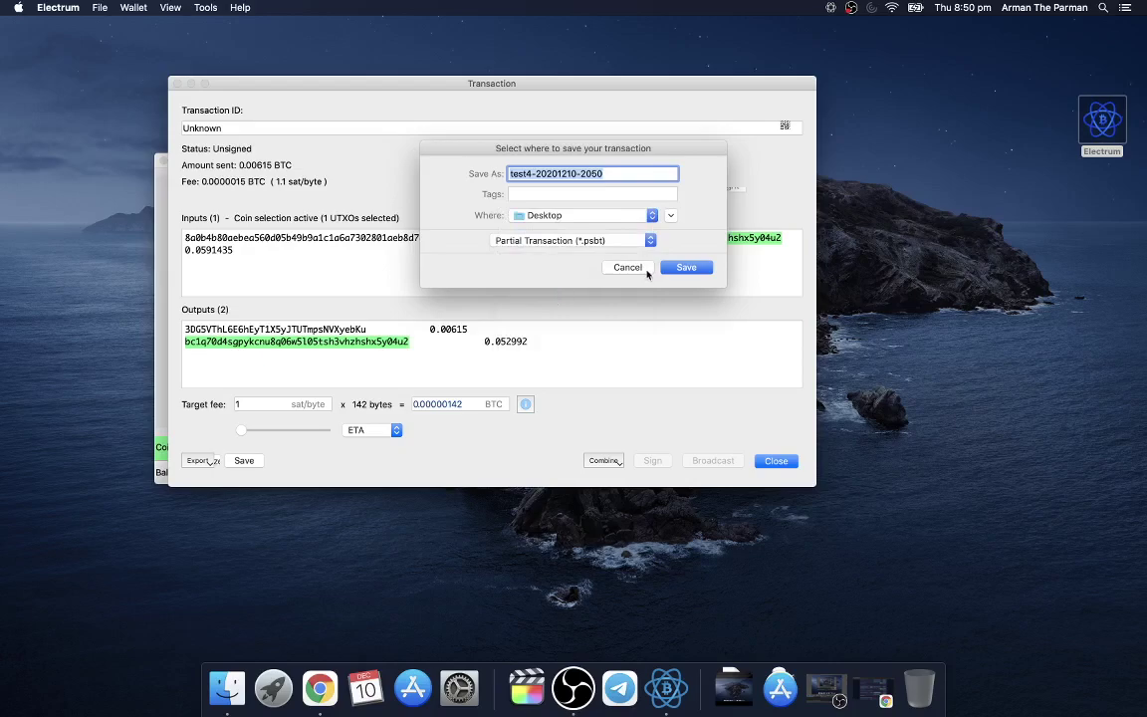
pyautogui.click(686, 268)
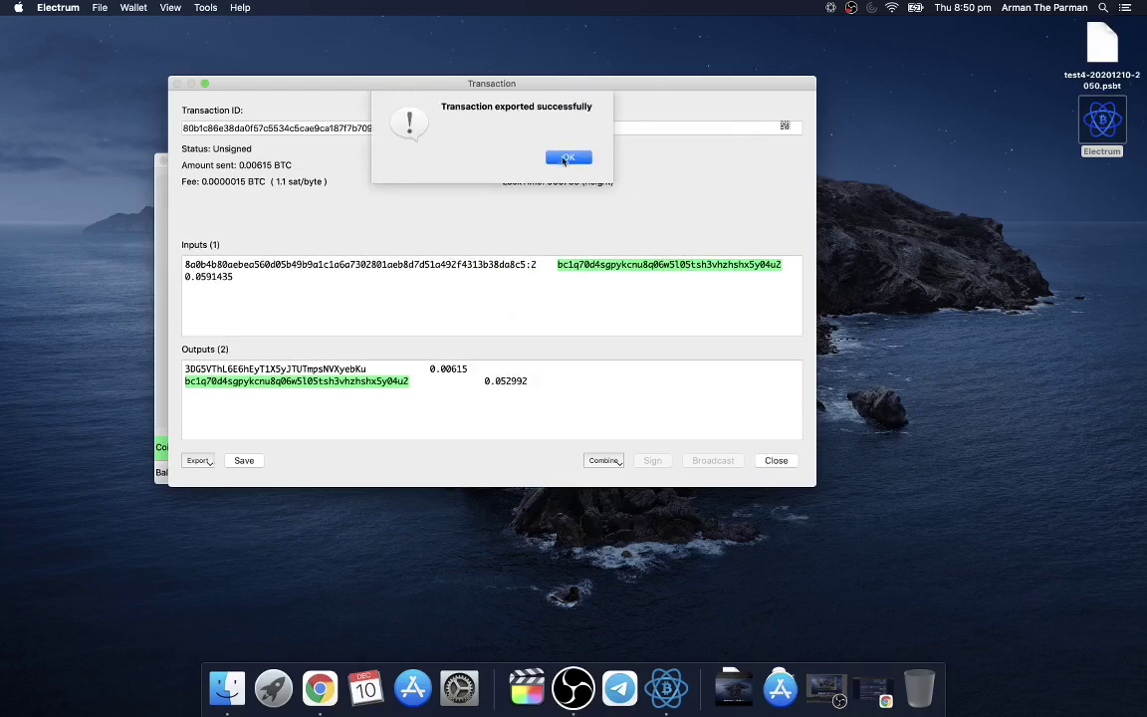
pyautogui.click(566, 159)
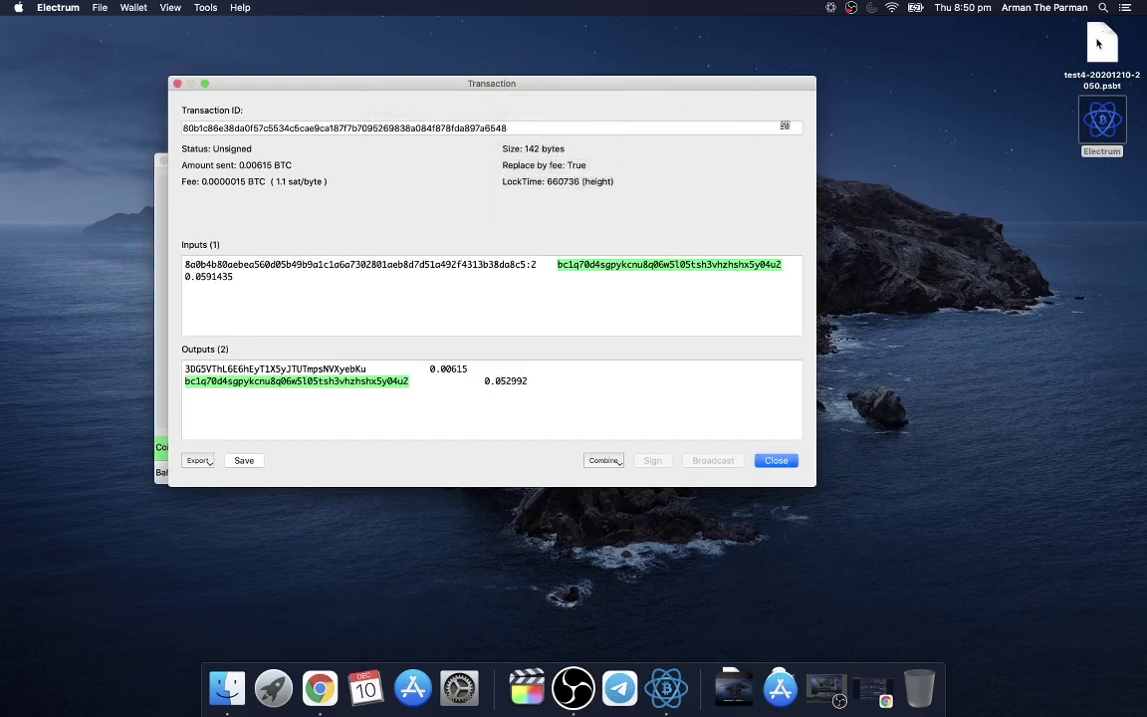
# Reposition the exported .psbt icon on the desktop and close the finalized Transaction window.
pyautogui.moveTo(1098, 42); pyautogui.dragTo(993, 148)
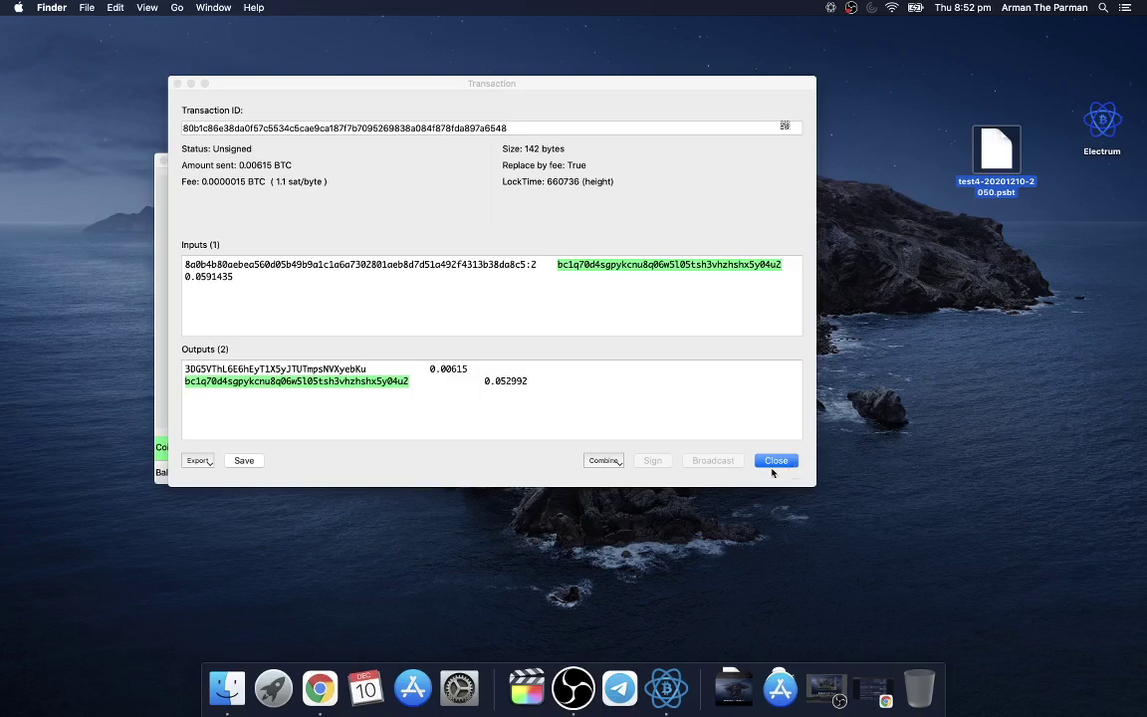
pyautogui.click(781, 462)
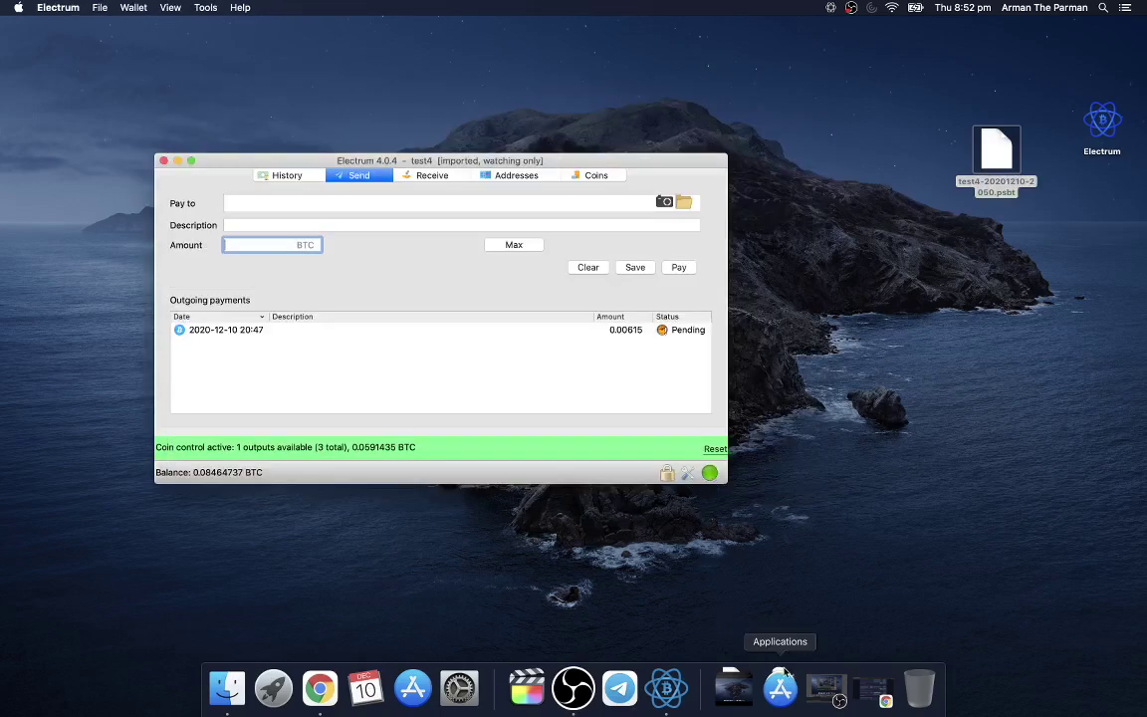